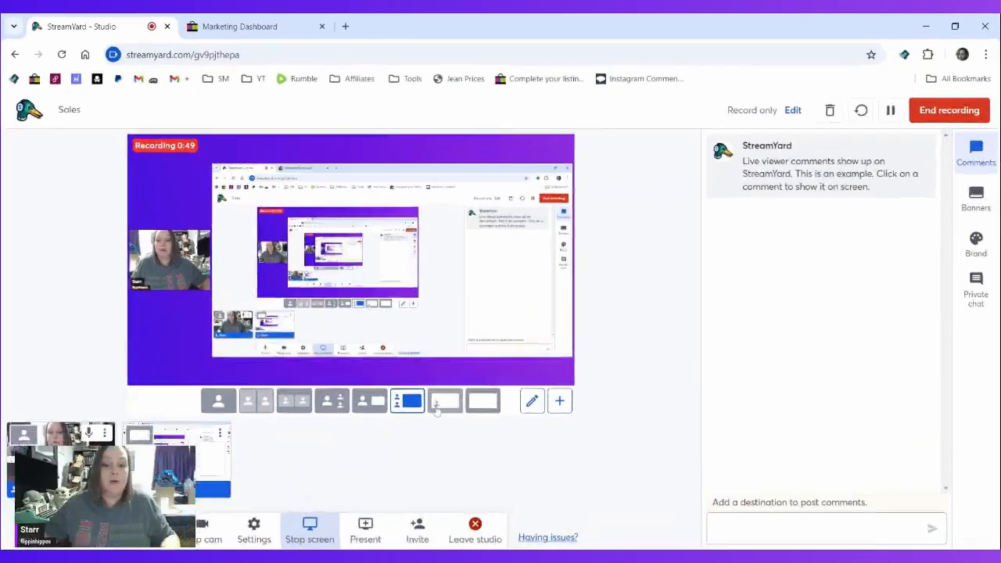
# Step: Switch to the eBay Marketing Dashboard and examine the discount performance chart and the list of existing discounts
pyautogui.hotkey('shift', '7')
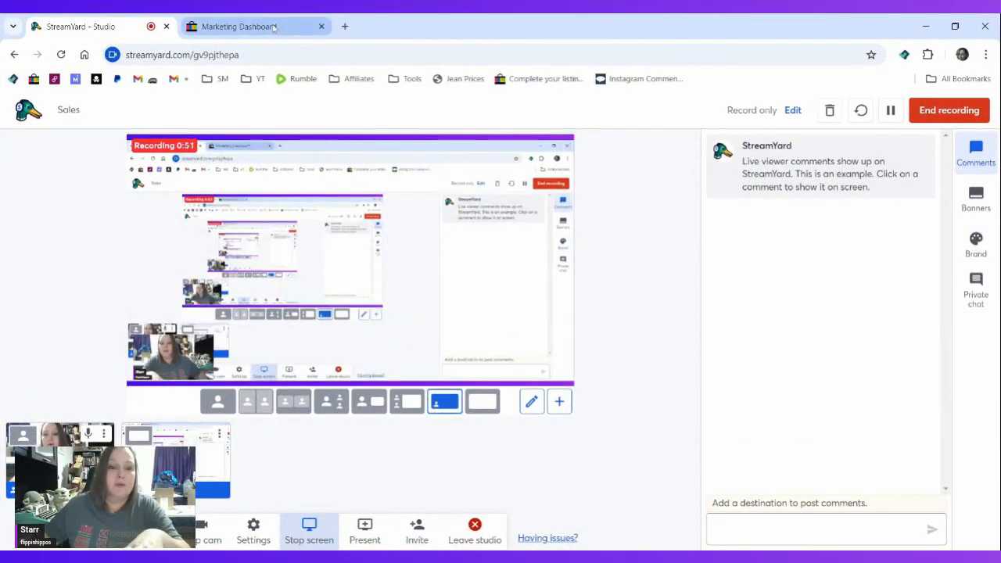
pyautogui.click(238, 26)
pyautogui.scroll(2, 509, 220)
pyautogui.moveTo(295, 154)
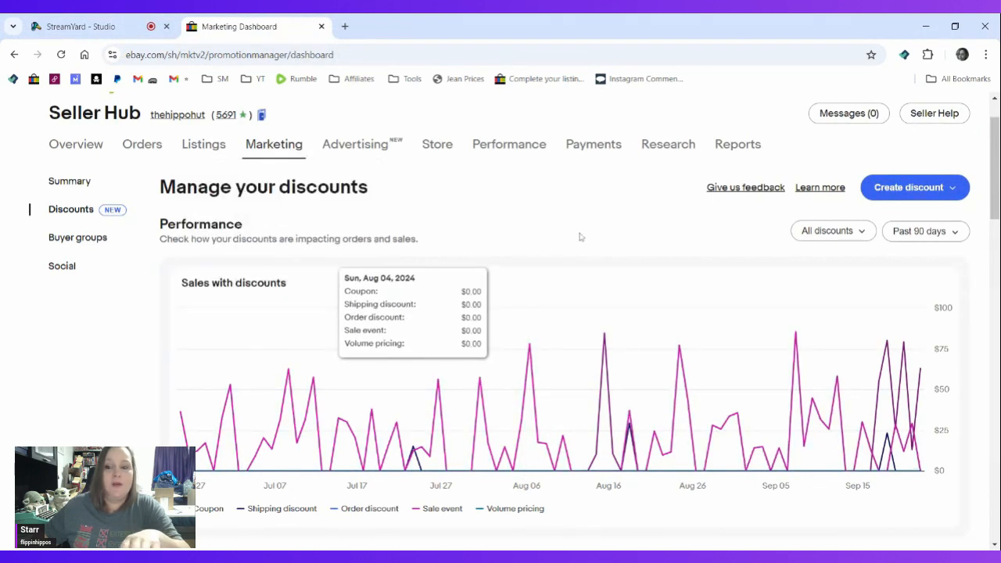
pyautogui.scroll(-4, 579, 234)
pyautogui.scroll(-3, 581, 252)
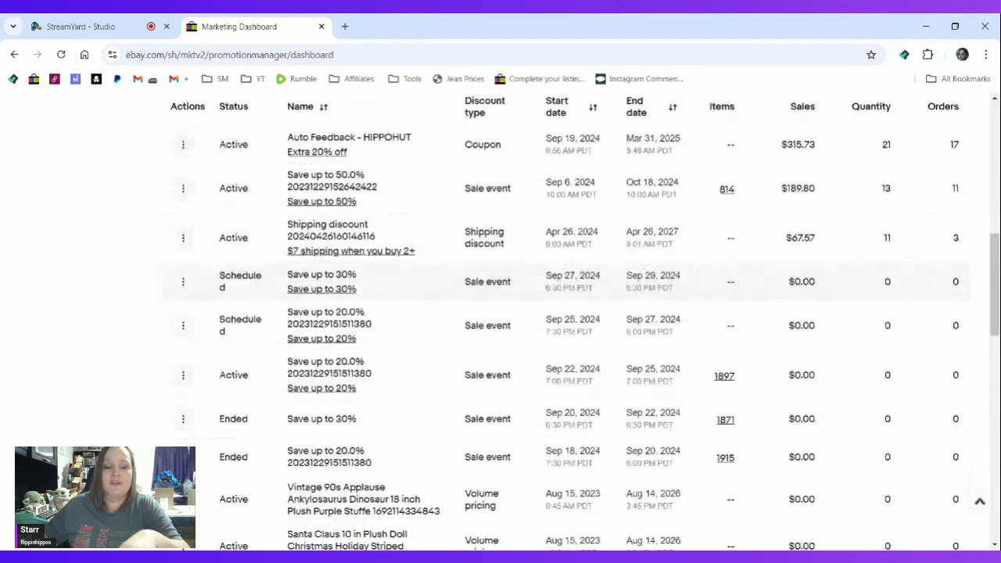
pyautogui.scroll(3, 581, 252)
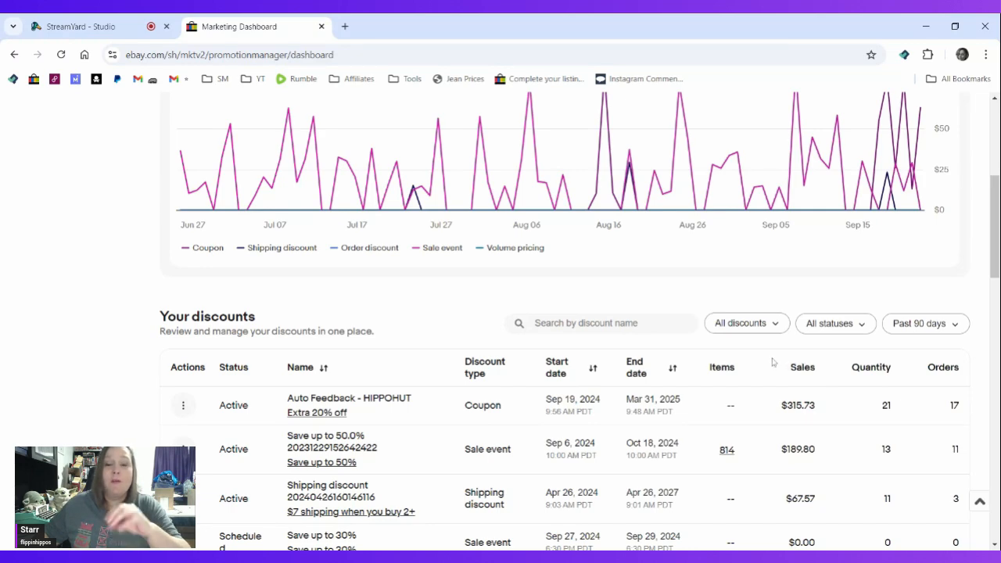
pyautogui.scroll(-2, 278, 383)
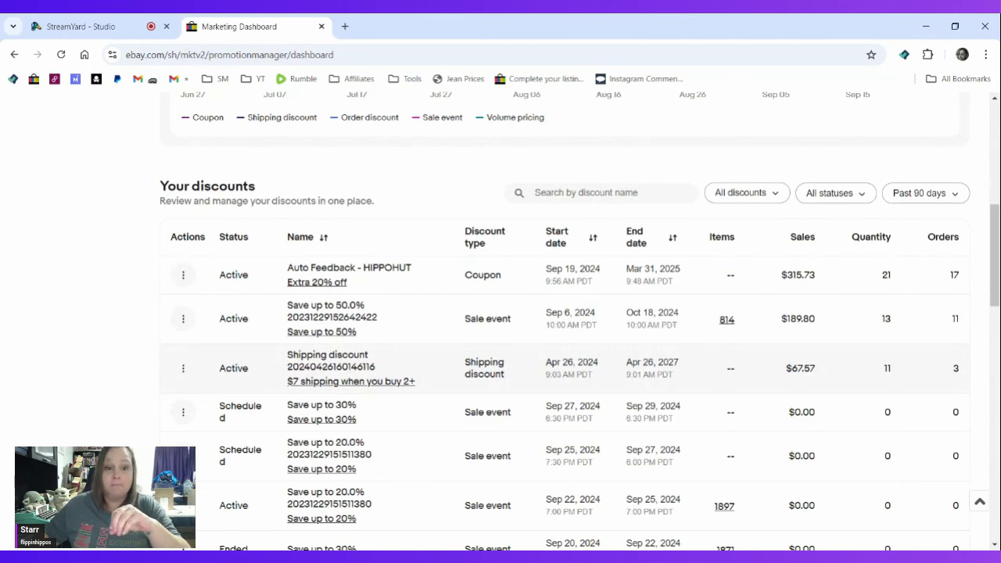
pyautogui.scroll(1, 240, 306)
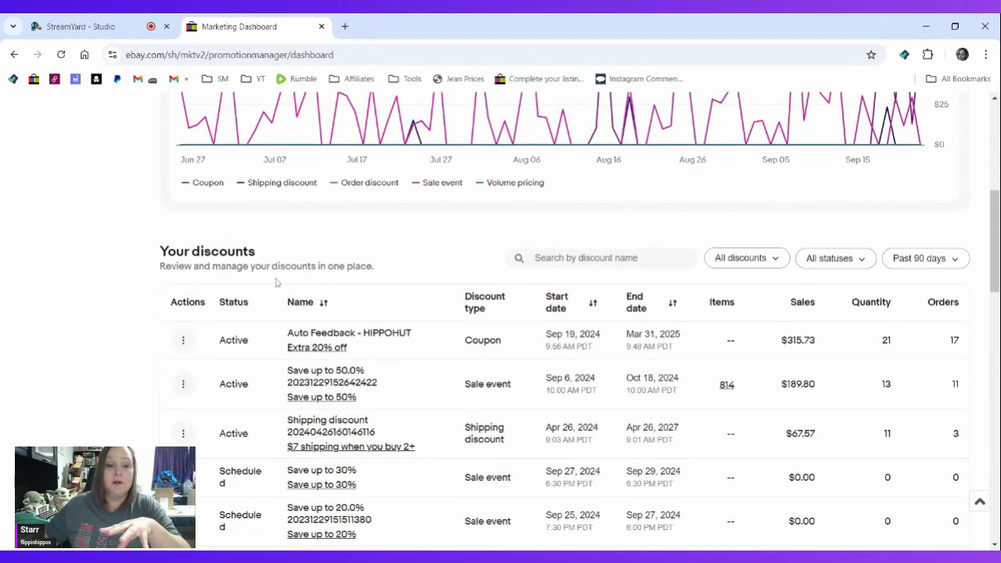
# Step: Examine the actions available for the Auto Feedback - HIPPOHUT coupon in the discounts list
pyautogui.scroll(-2, 311, 286)
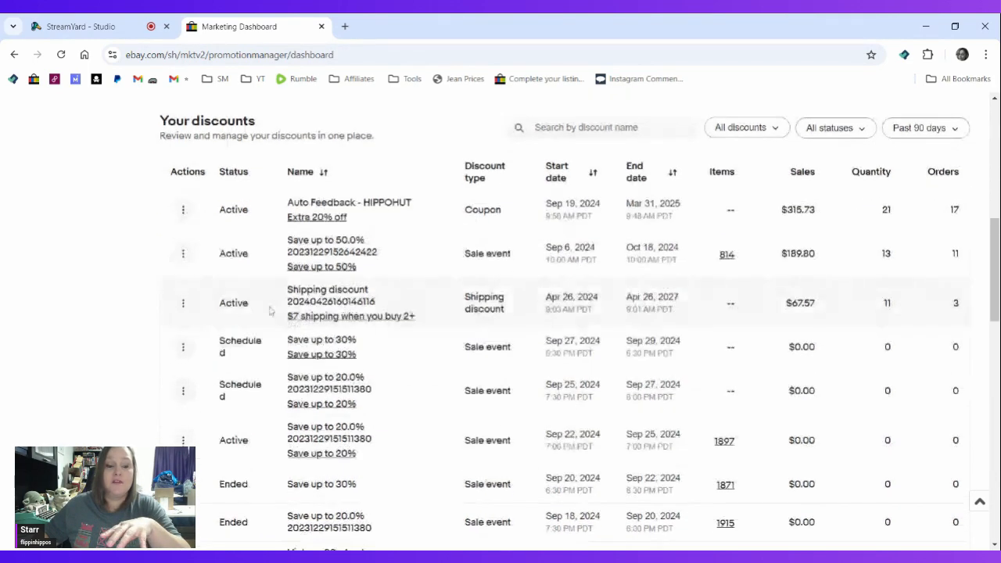
pyautogui.click(184, 211)
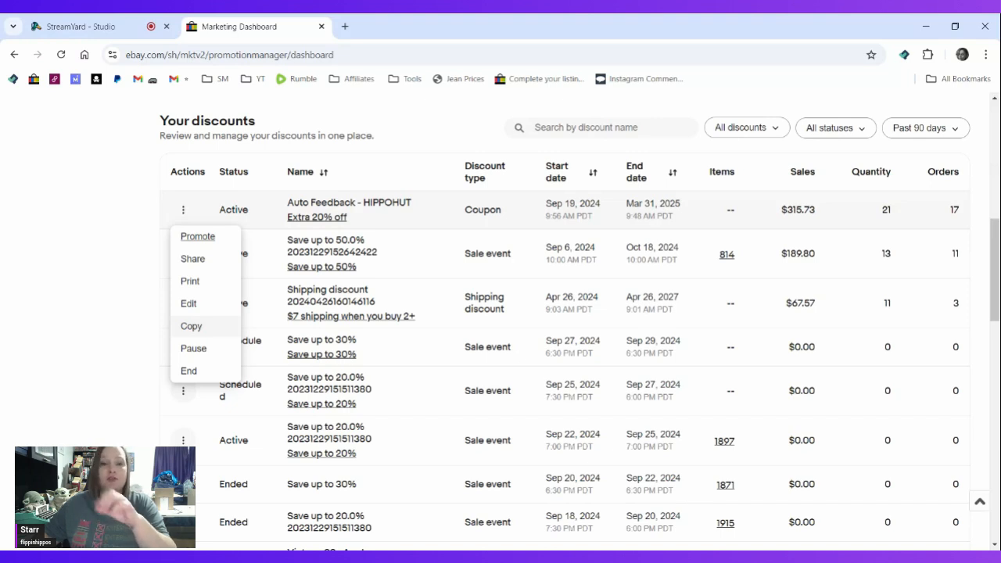
pyautogui.scroll(2, 753, 323)
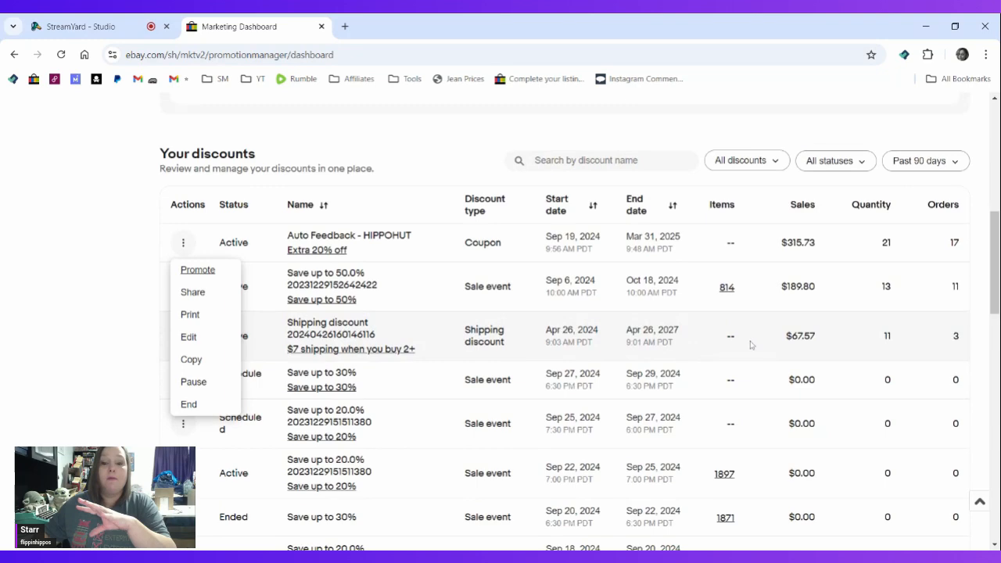
# Step: Start creating a new discount of the Sale event type
pyautogui.scroll(5, 756, 349)
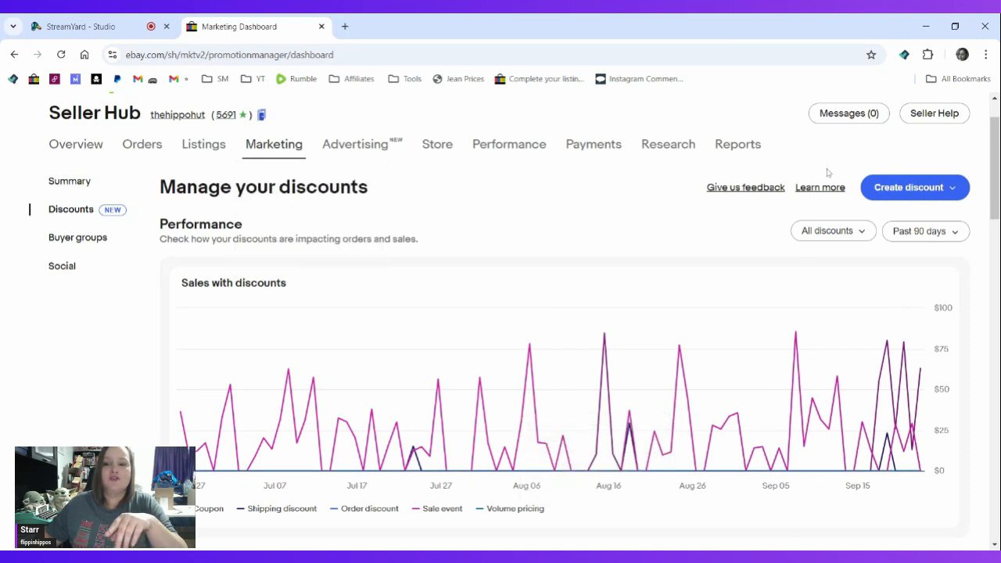
pyautogui.click(946, 189)
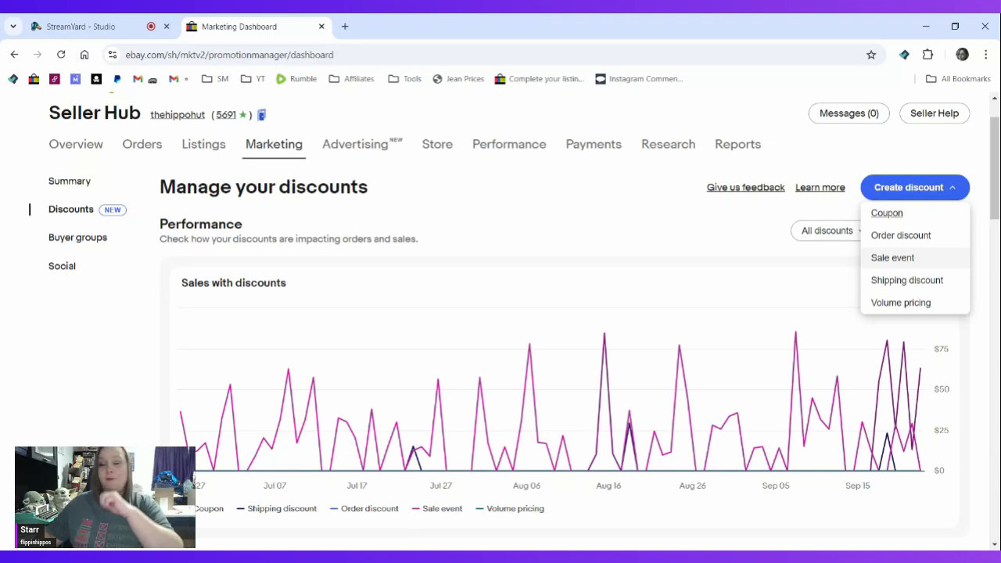
pyautogui.click(892, 257)
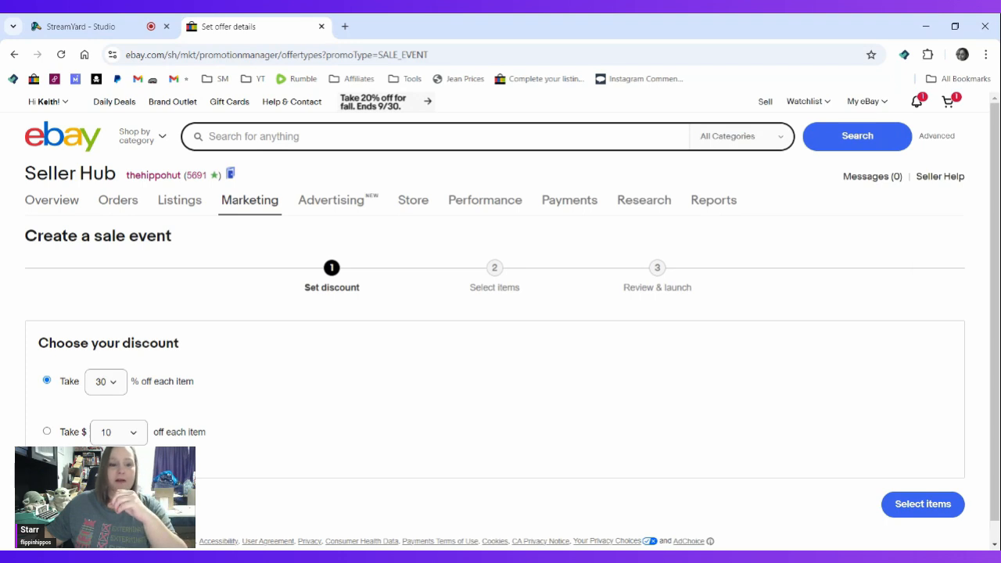
pyautogui.scroll(-1, 546, 365)
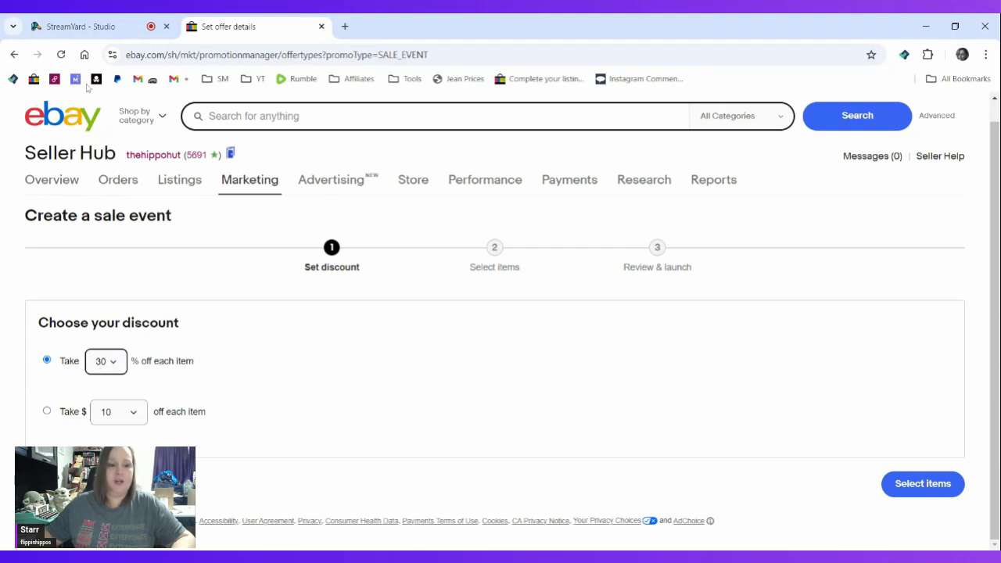
pyautogui.click(317, 348)
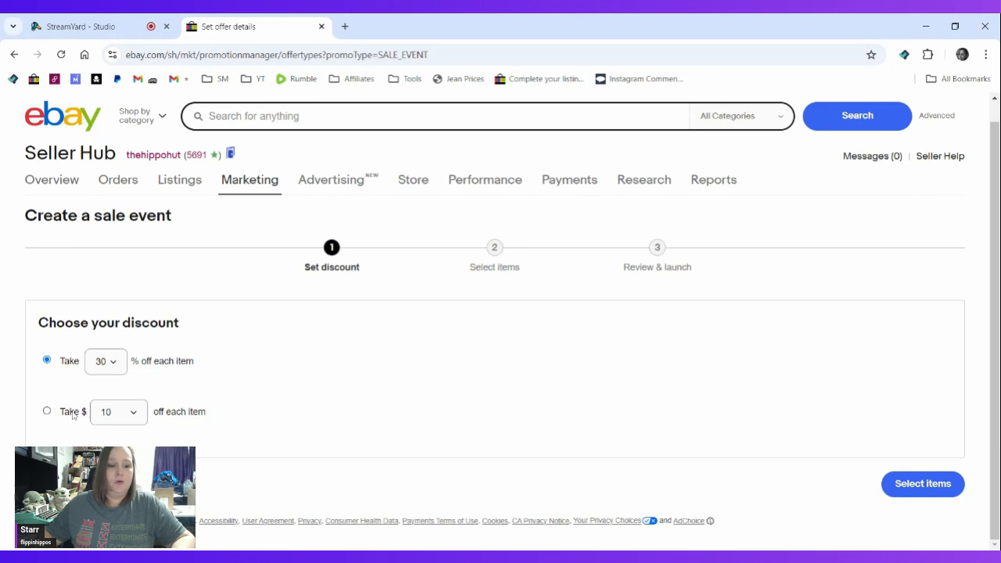
pyautogui.click(47, 412)
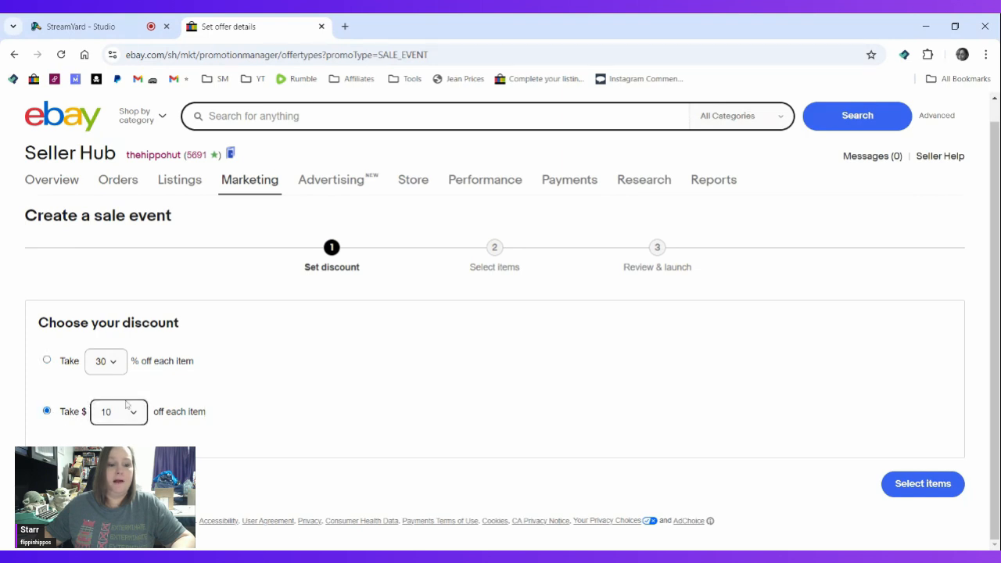
pyautogui.click(47, 360)
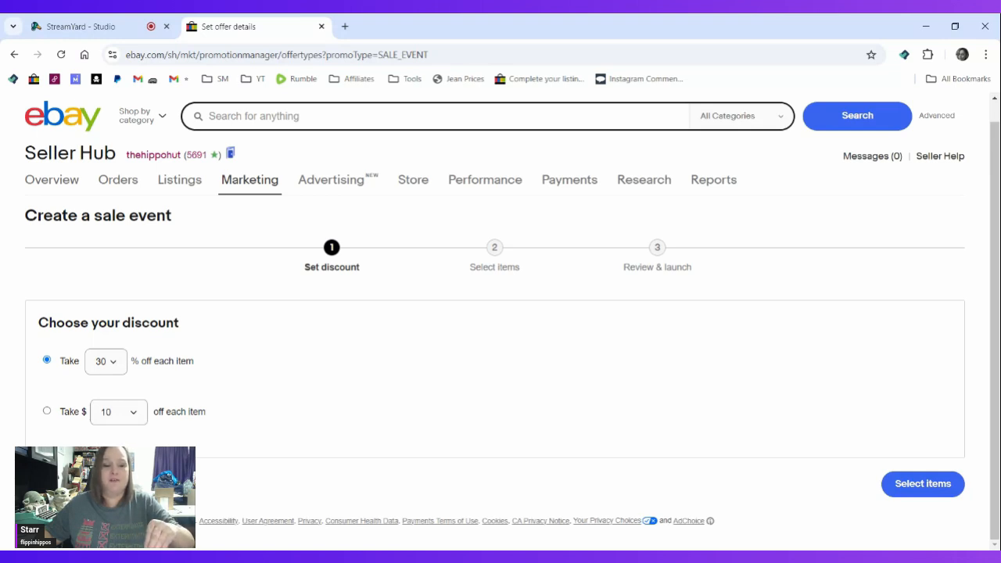
# Step: Set the sale event discount to 20% off each item and continue to item selection
pyautogui.click(107, 365)
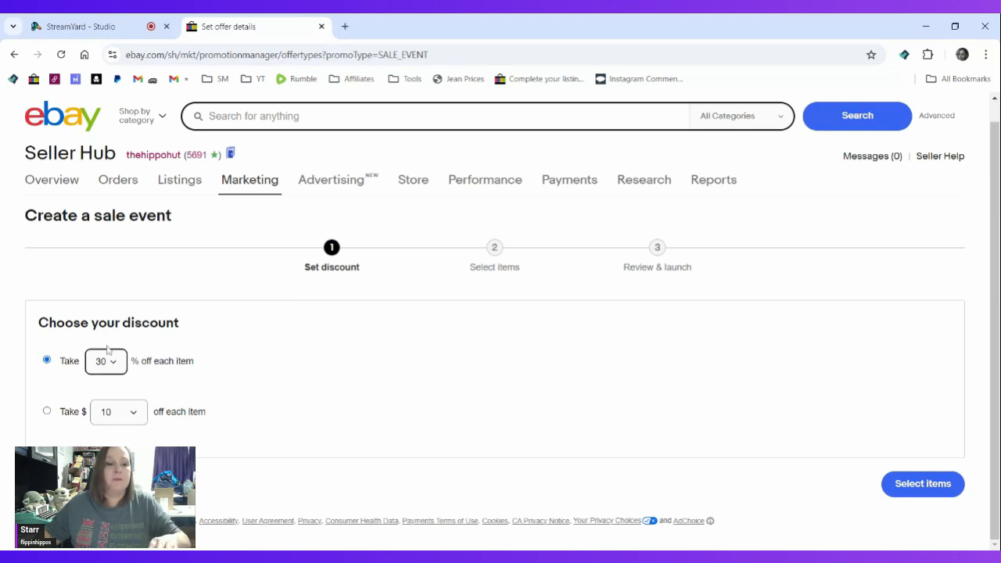
pyautogui.click(100, 190)
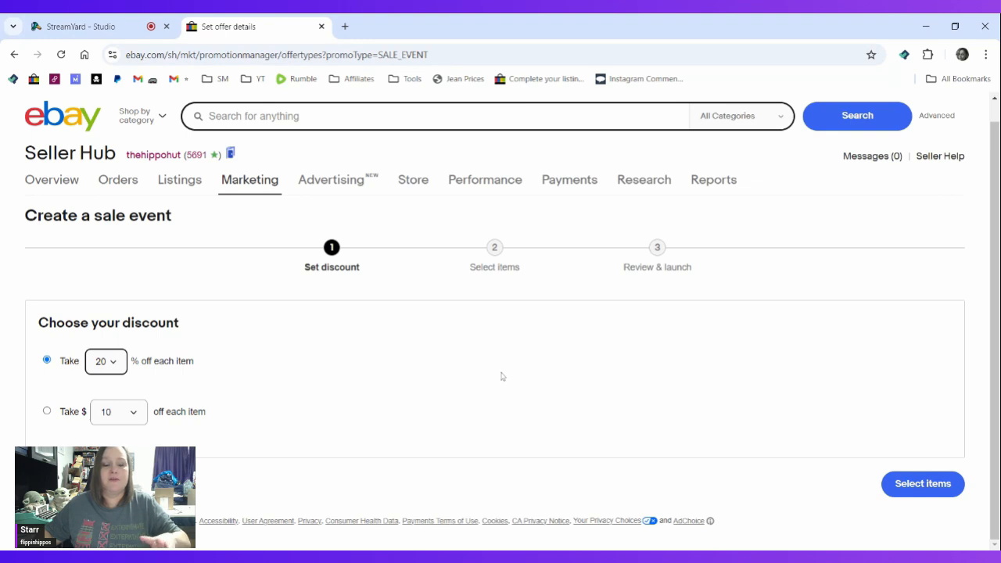
pyautogui.click(925, 484)
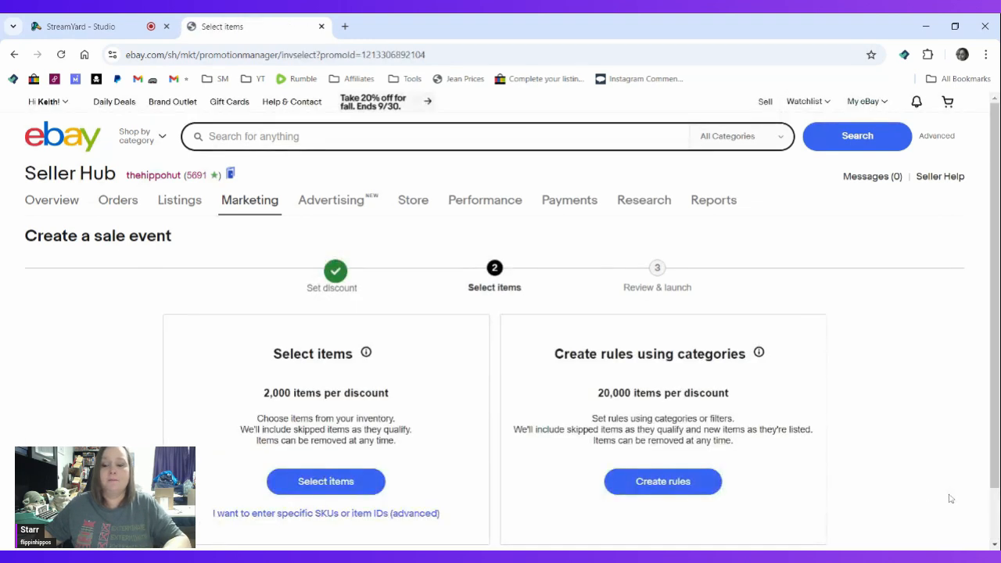
# Step: Create a category rule that applies the sale to all inventory, and save it for review
pyautogui.scroll(-1, 813, 489)
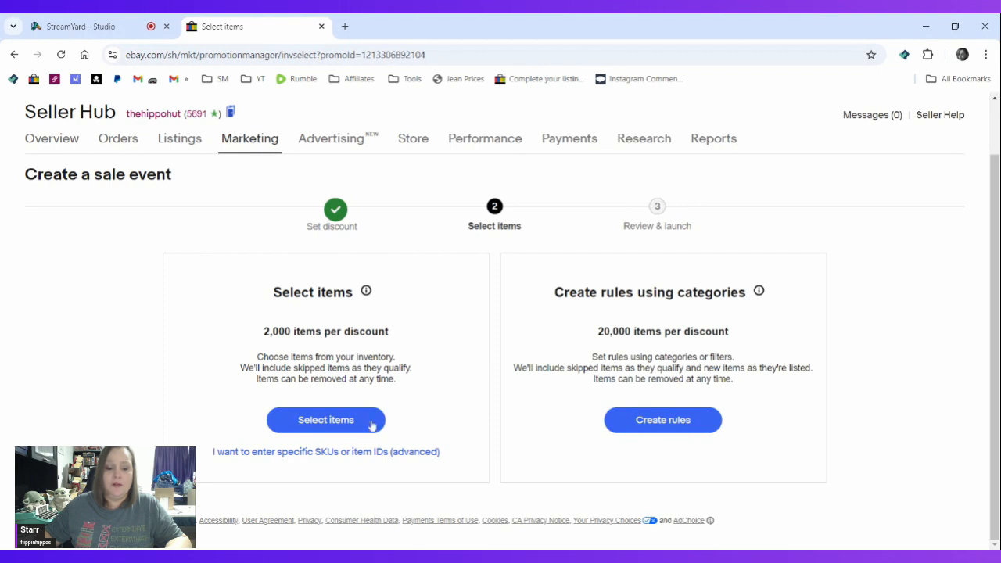
pyautogui.click(665, 420)
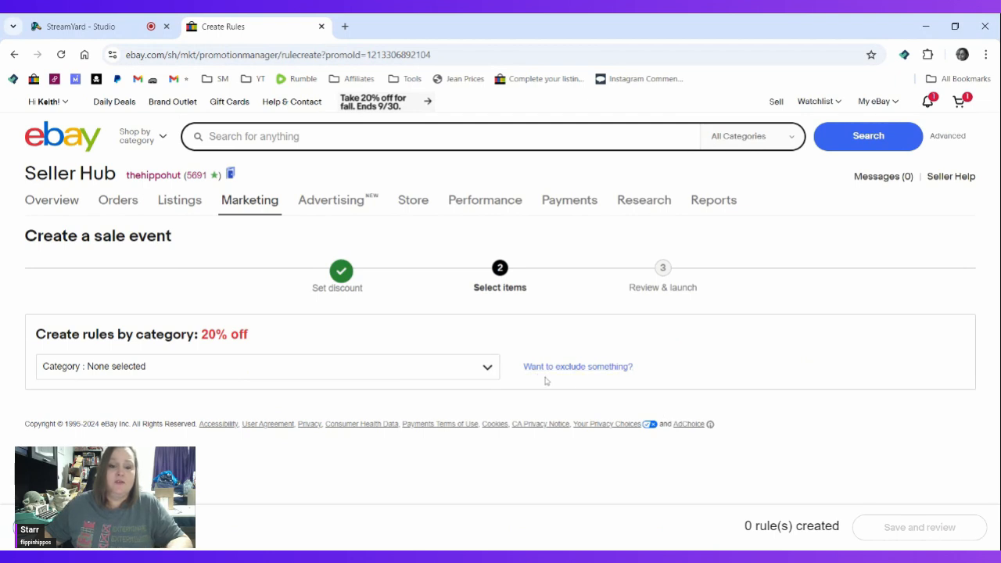
pyautogui.click(329, 374)
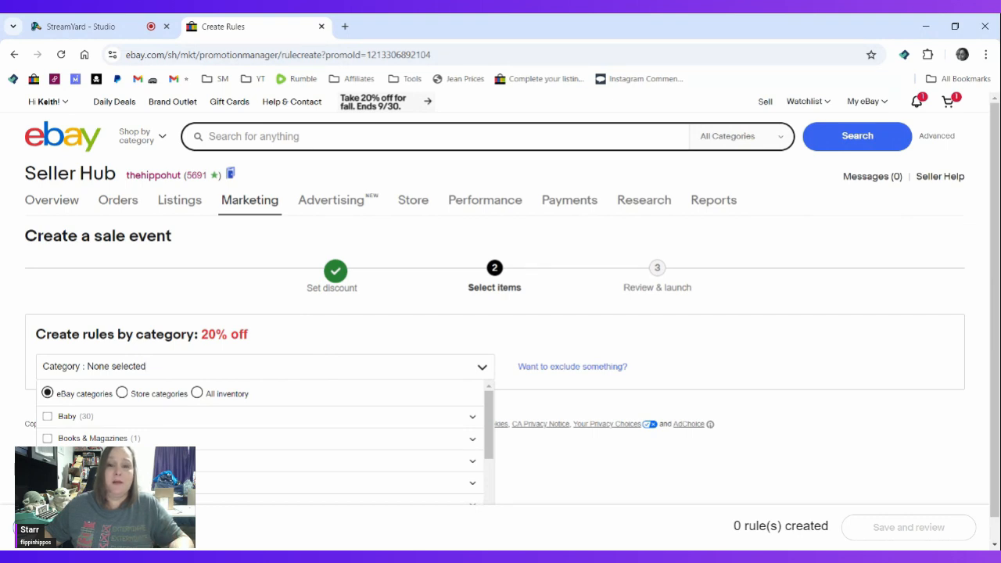
pyautogui.click(122, 393)
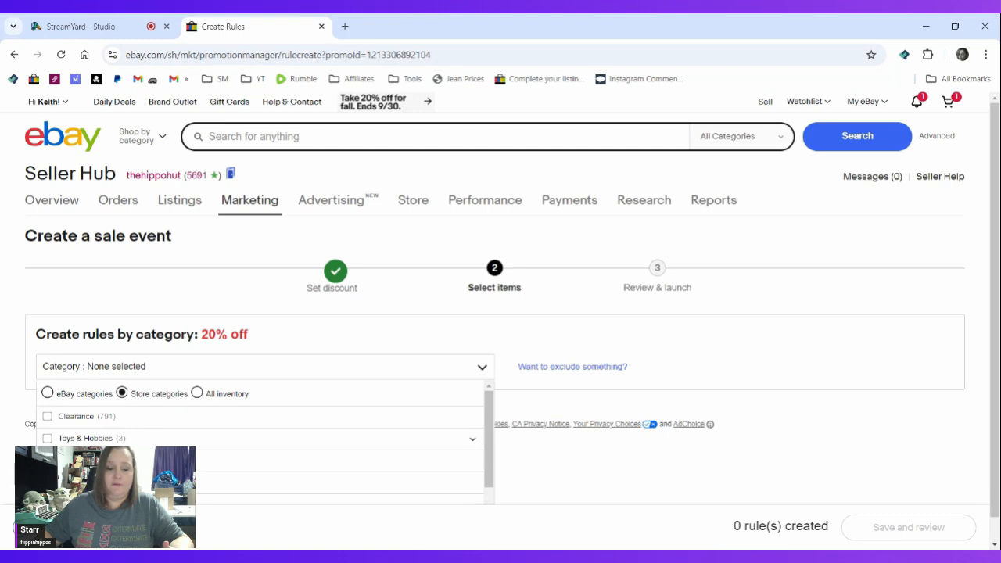
pyautogui.click(196, 393)
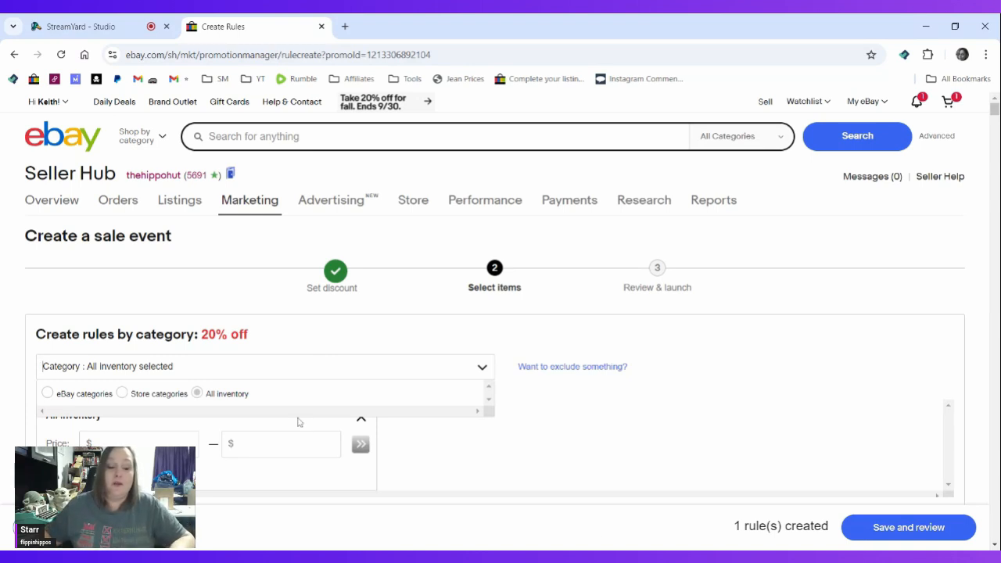
pyautogui.click(921, 531)
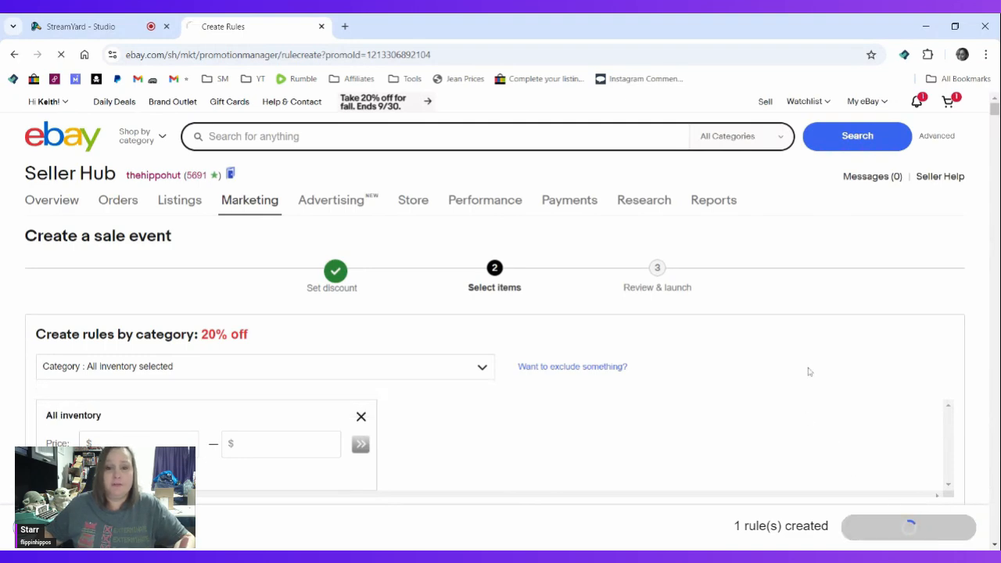
pyautogui.scroll(-2, 594, 386)
pyautogui.scroll(-1, 527, 397)
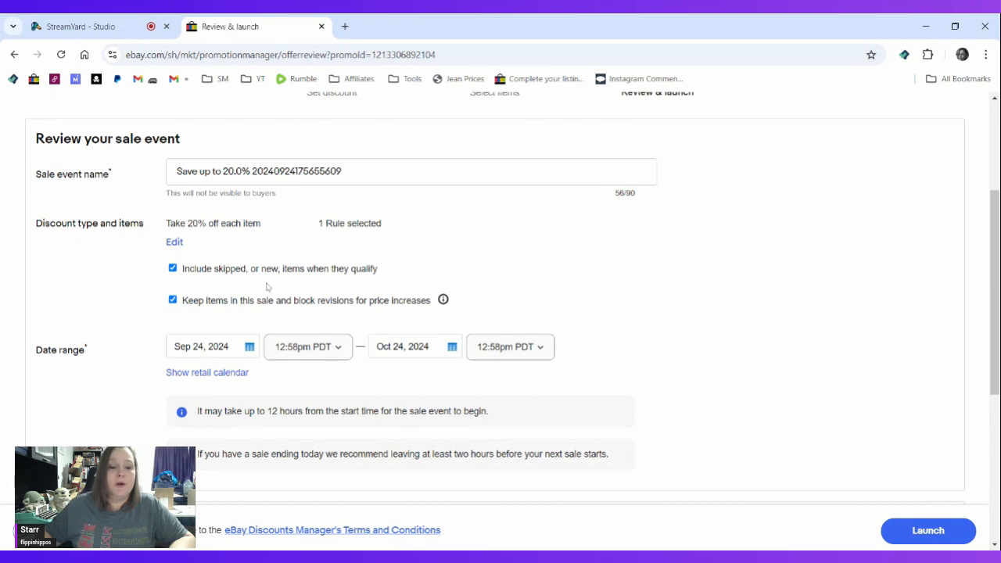
pyautogui.click(173, 269)
pyautogui.click(172, 271)
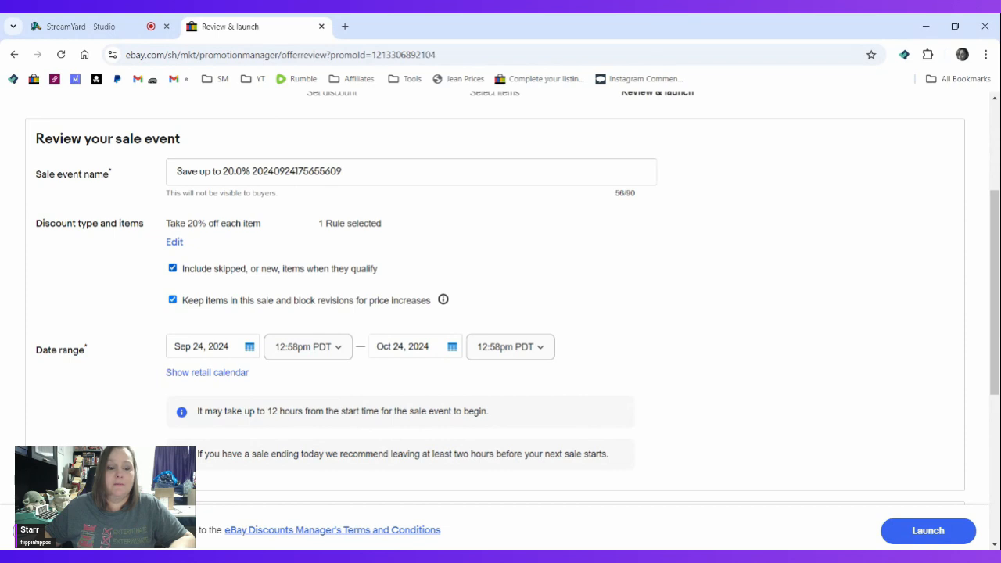
# Step: Set the sale event's start date to Oct 12, 2024
pyautogui.scroll(-2, 188, 286)
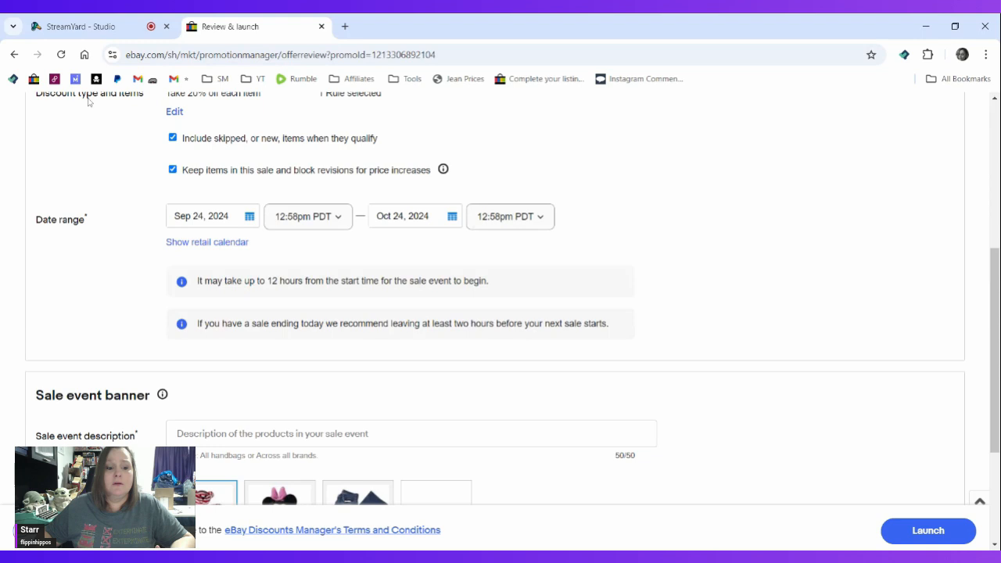
pyautogui.click(252, 220)
pyautogui.click(319, 262)
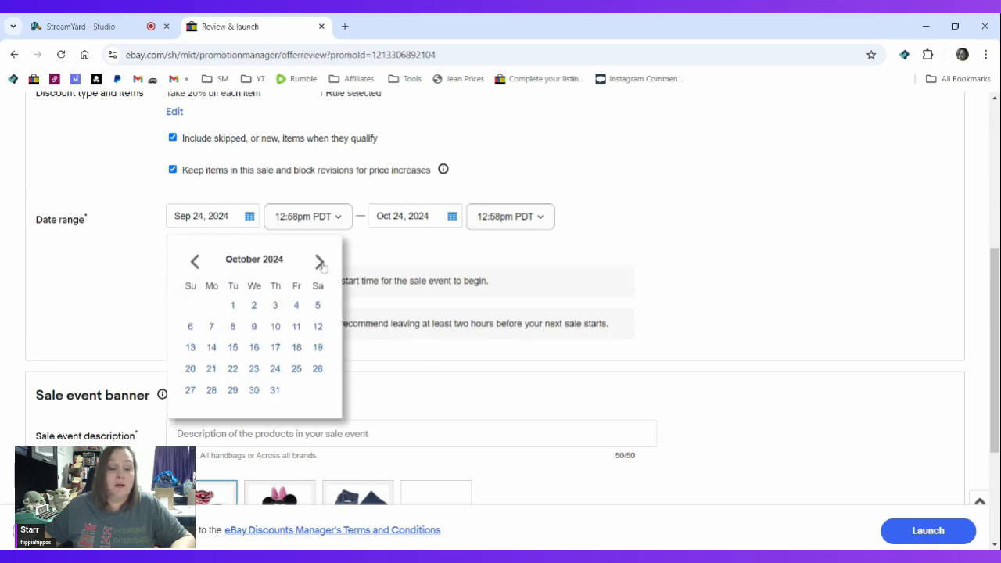
pyautogui.click(318, 326)
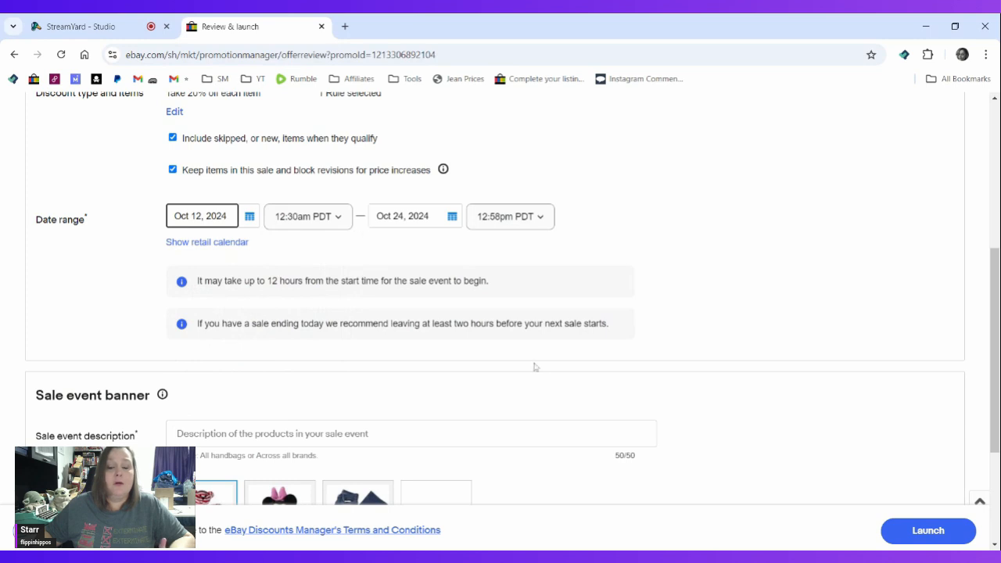
# Step: Enter "50" as the sale event description and launch the sale event
pyautogui.click(938, 536)
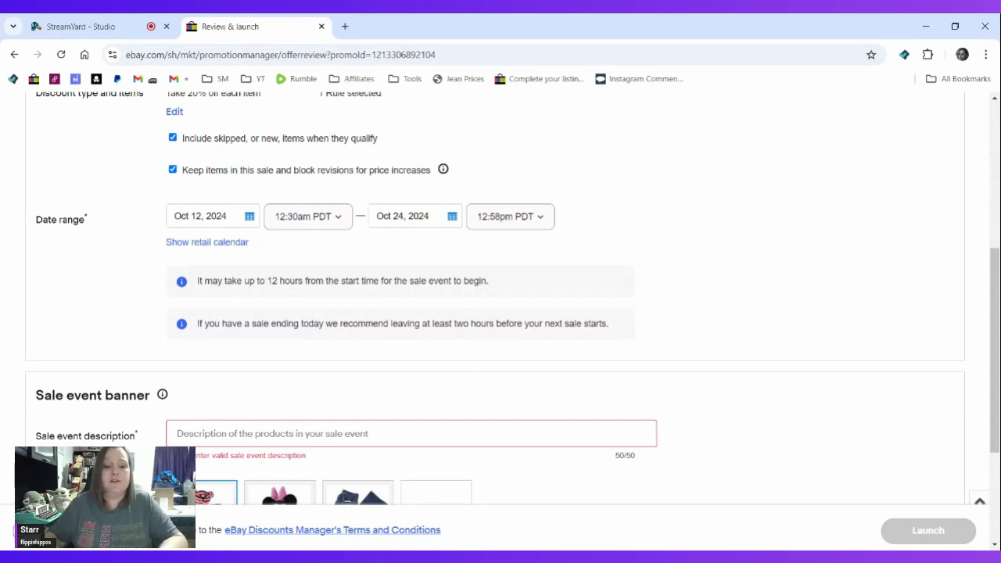
pyautogui.click(411, 433)
pyautogui.write('50')
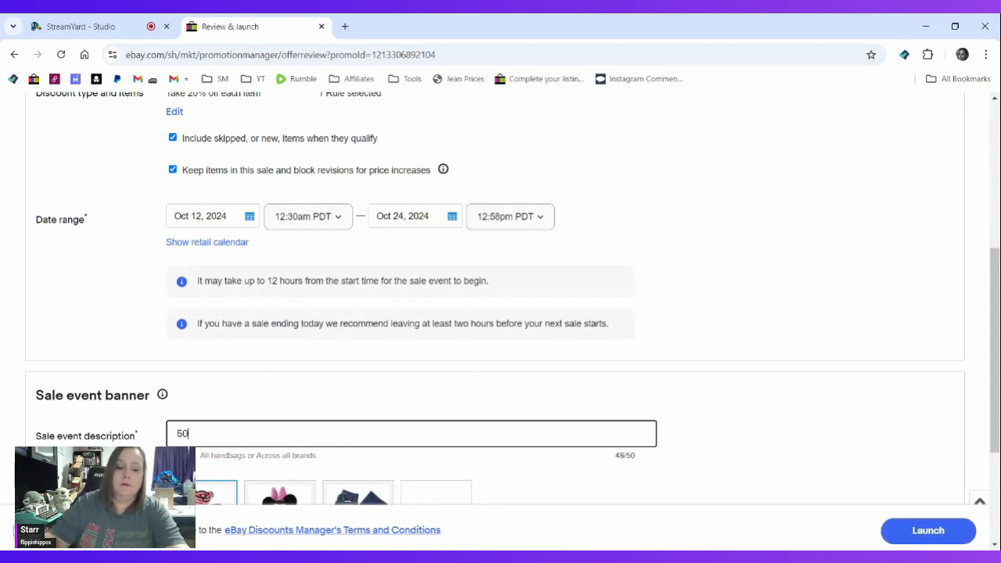
pyautogui.click(948, 538)
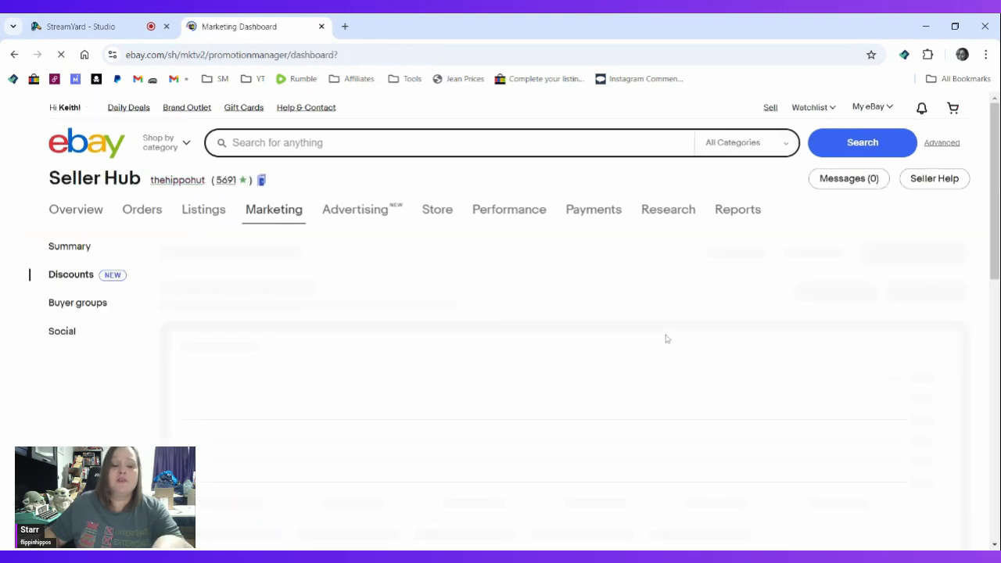
pyautogui.scroll(-2, 666, 338)
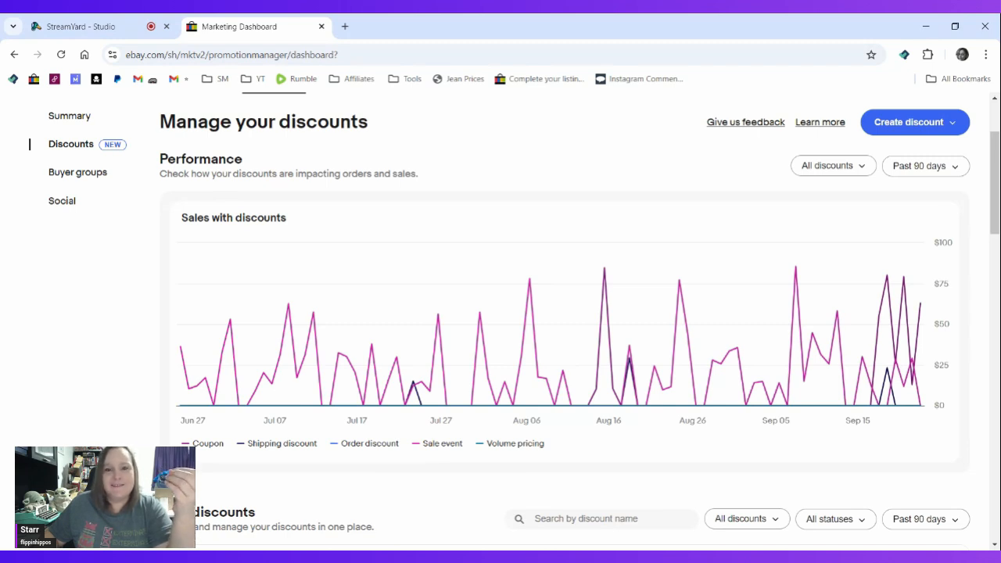
pyautogui.moveTo(670, 387)
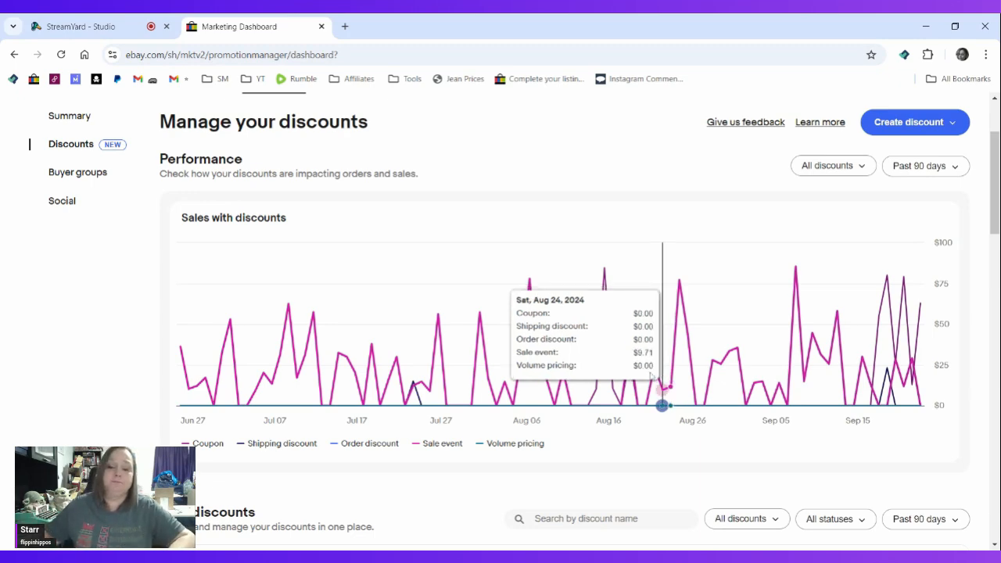
# Step: Delete the scheduled 20% off sale event that starts Oct 12, 2024 from the discounts list
pyautogui.scroll(-3, 670, 387)
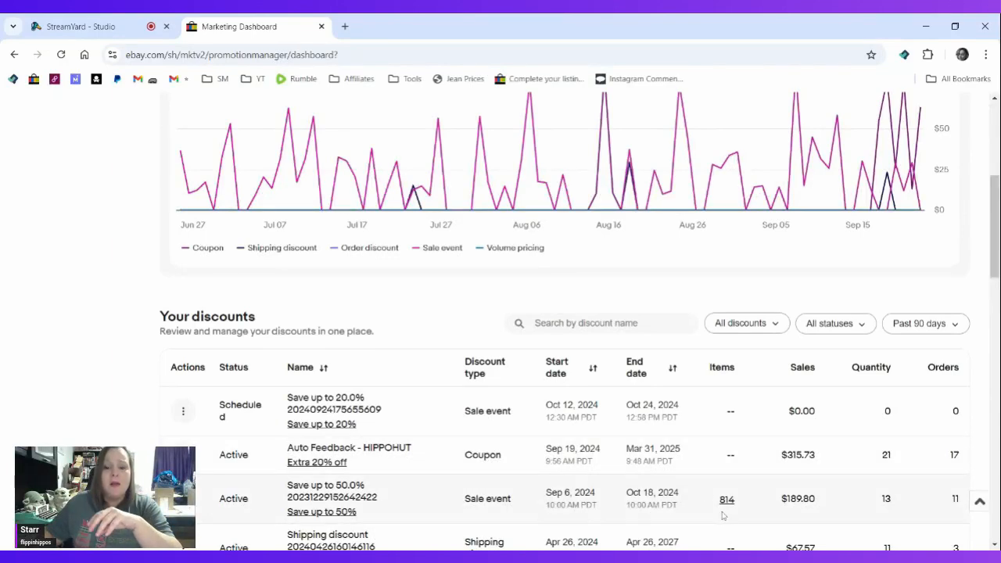
pyautogui.scroll(-1, 641, 443)
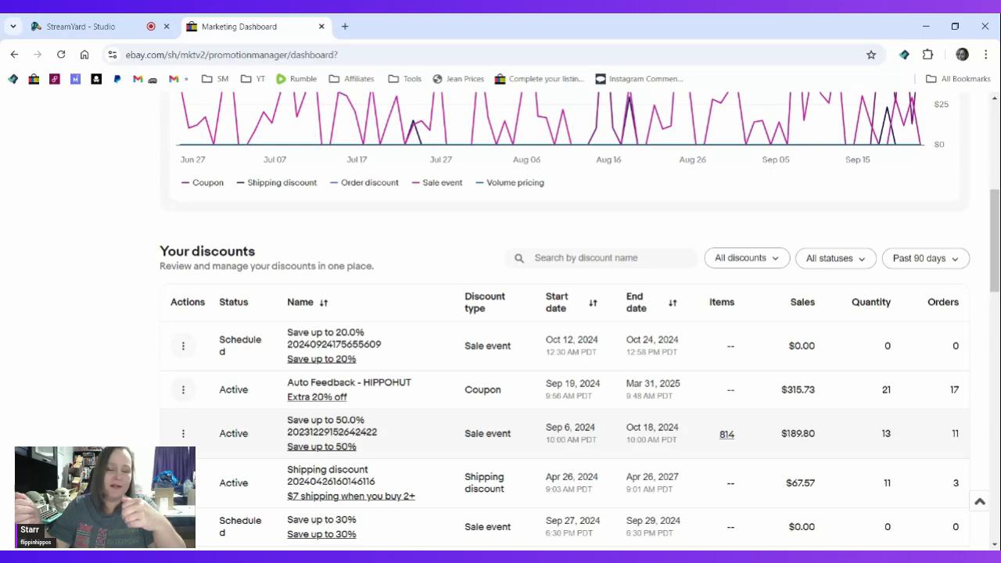
pyautogui.scroll(-1, 659, 416)
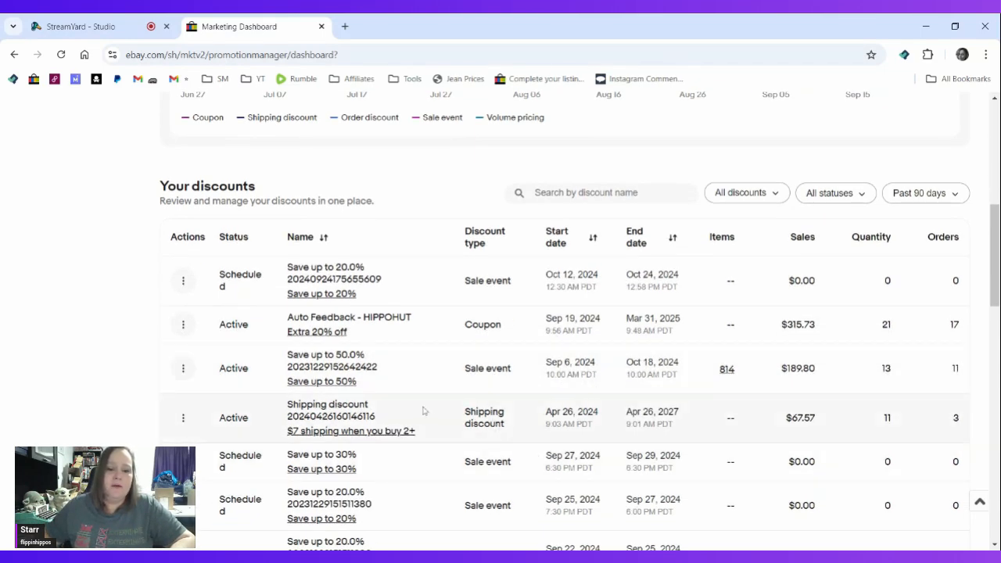
pyautogui.click(182, 280)
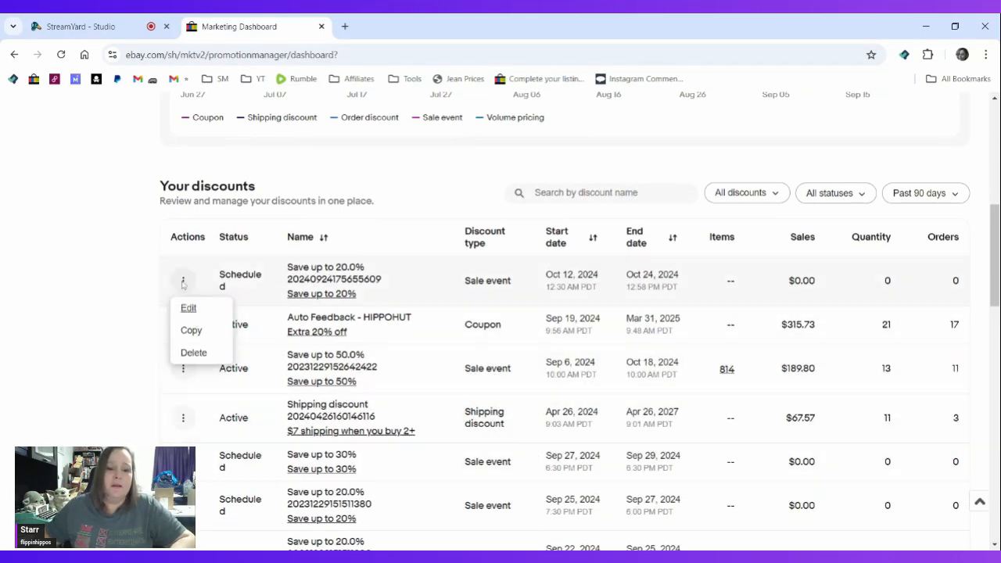
pyautogui.click(188, 356)
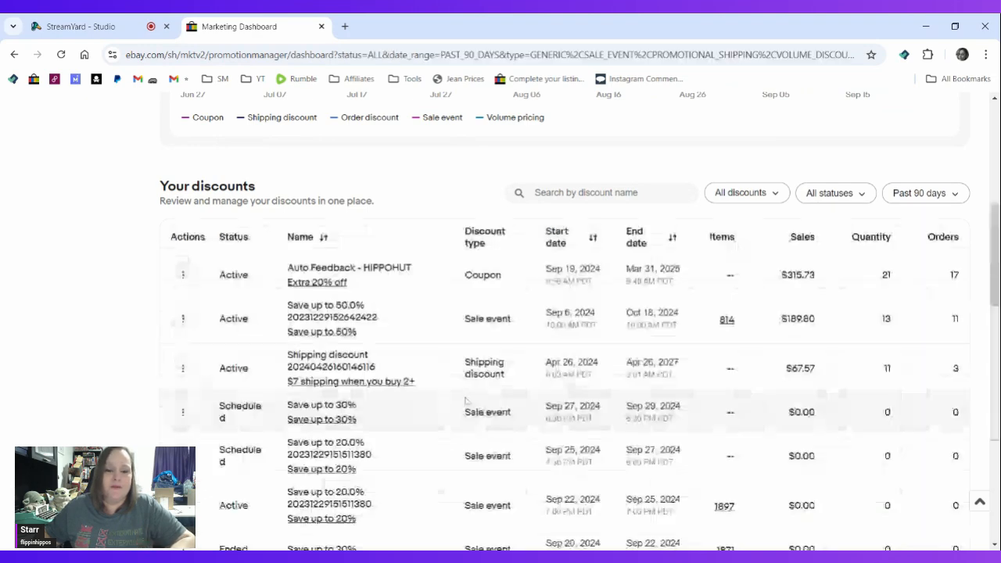
# Step: Compare the start and end times of the consecutive 20% and 30% sale events between Sep 22 and Sep 29, 2024
pyautogui.scroll(-1, 448, 386)
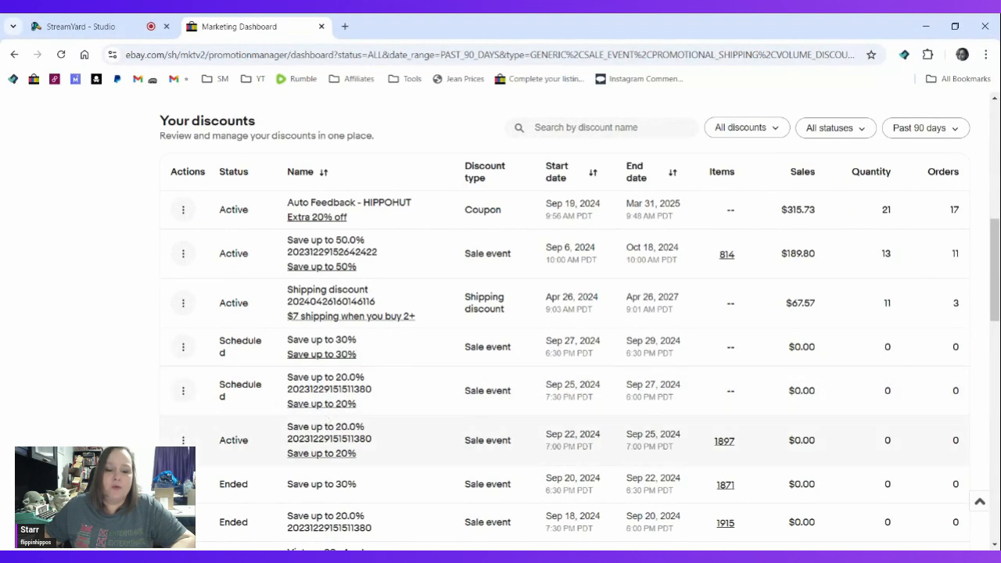
pyautogui.moveTo(626, 435); pyautogui.dragTo(682, 455)
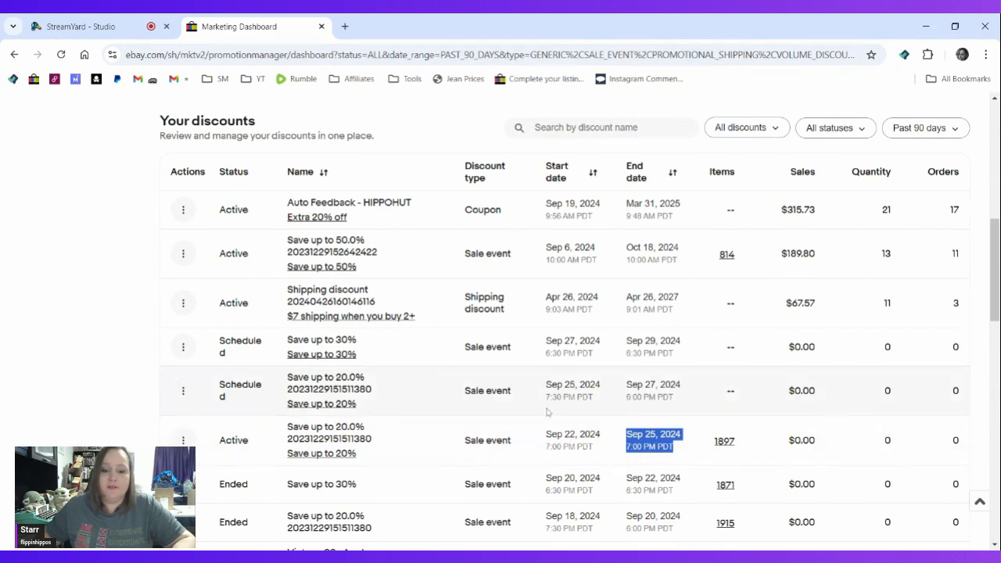
pyautogui.moveTo(546, 381); pyautogui.dragTo(691, 406)
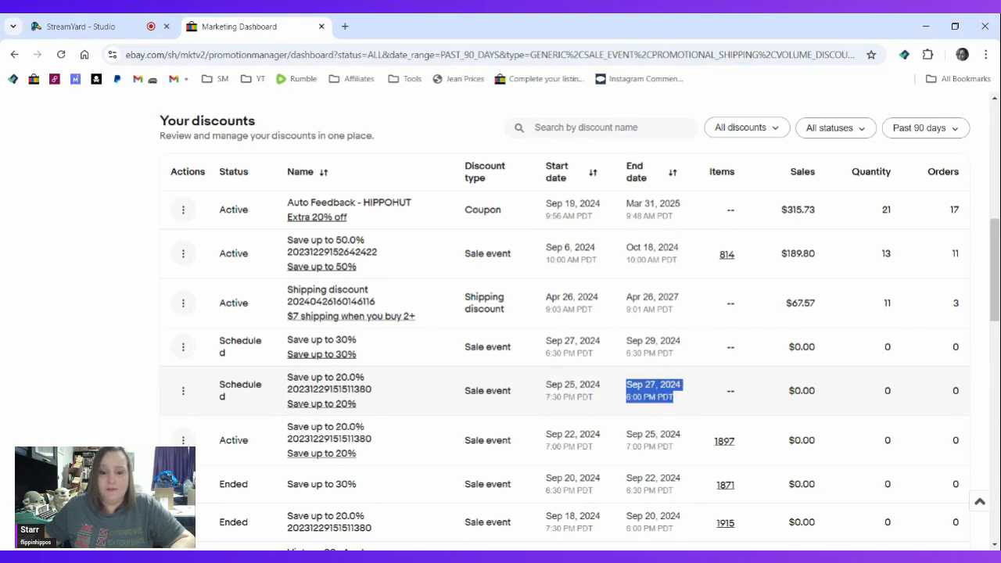
pyautogui.click(283, 341)
pyautogui.moveTo(283, 342); pyautogui.dragTo(366, 344)
pyautogui.moveTo(542, 342); pyautogui.dragTo(608, 357)
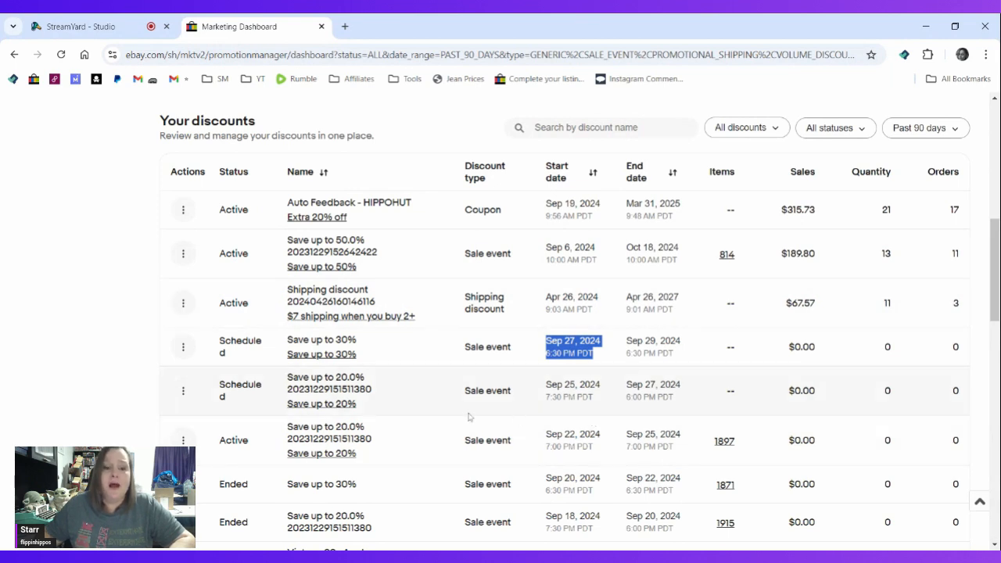
# Step: Copy the active 50% off sale event, keep its discount, and examine the category rules in item selection
pyautogui.click(184, 254)
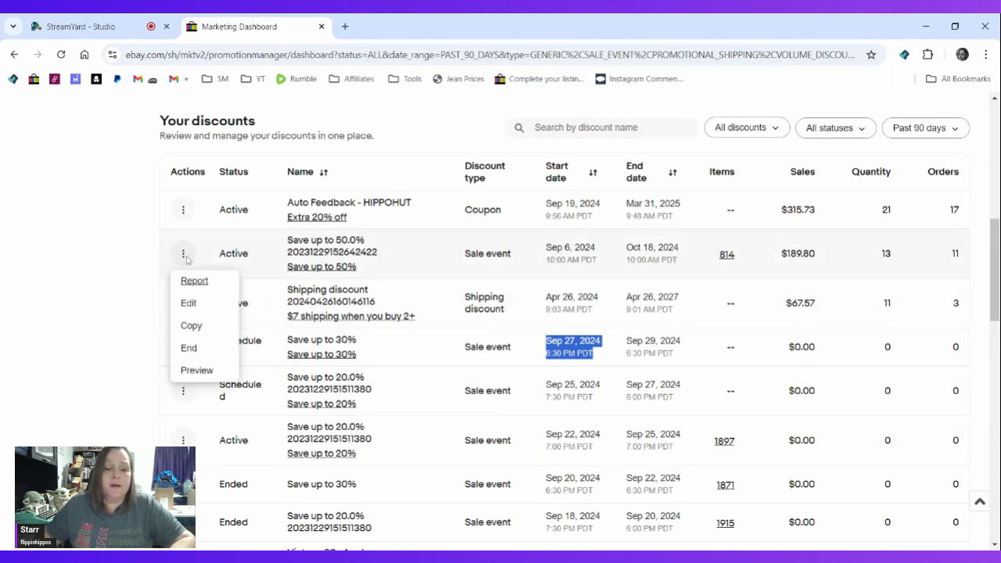
pyautogui.click(210, 331)
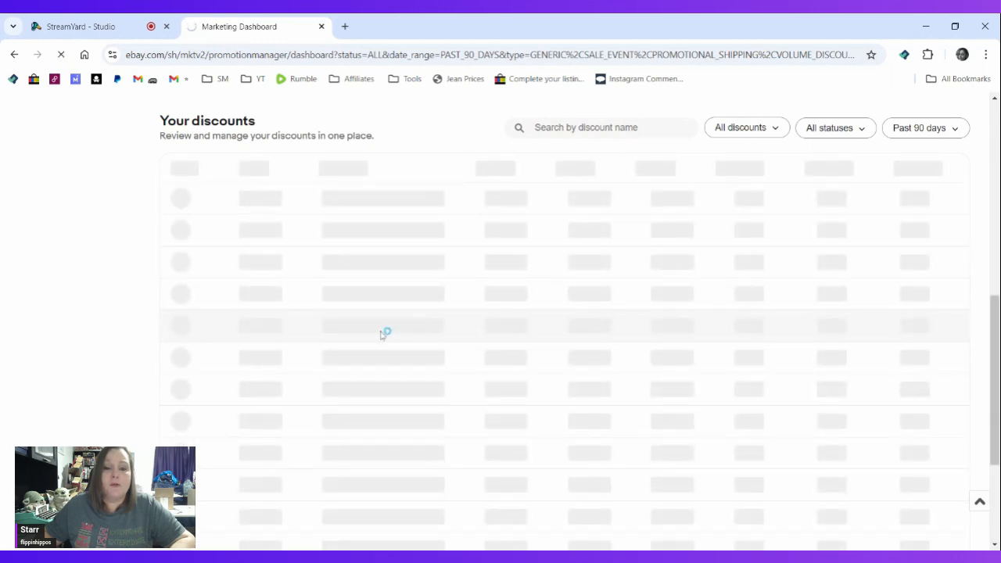
pyautogui.scroll(-1, 381, 334)
pyautogui.click(905, 487)
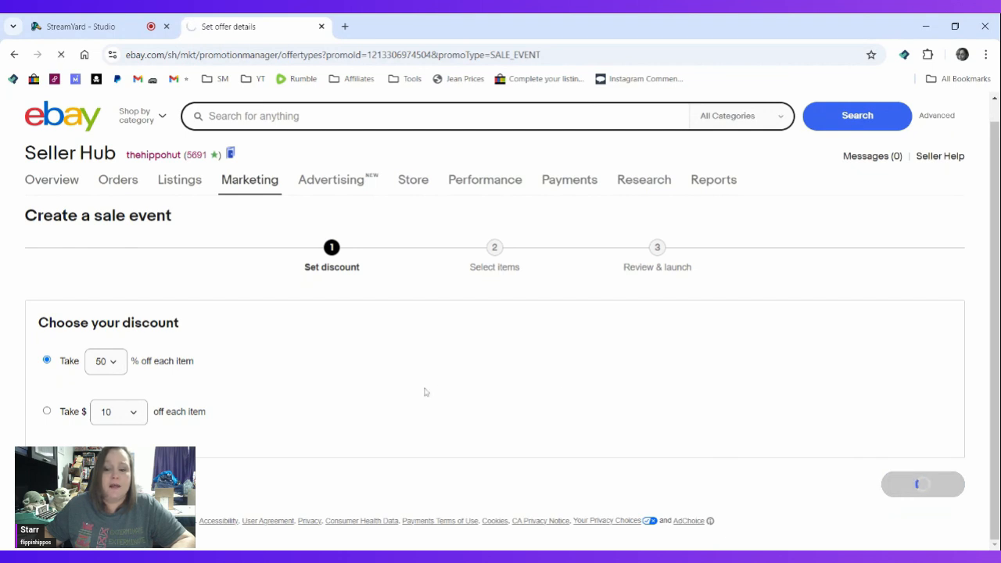
pyautogui.scroll(-2, 367, 382)
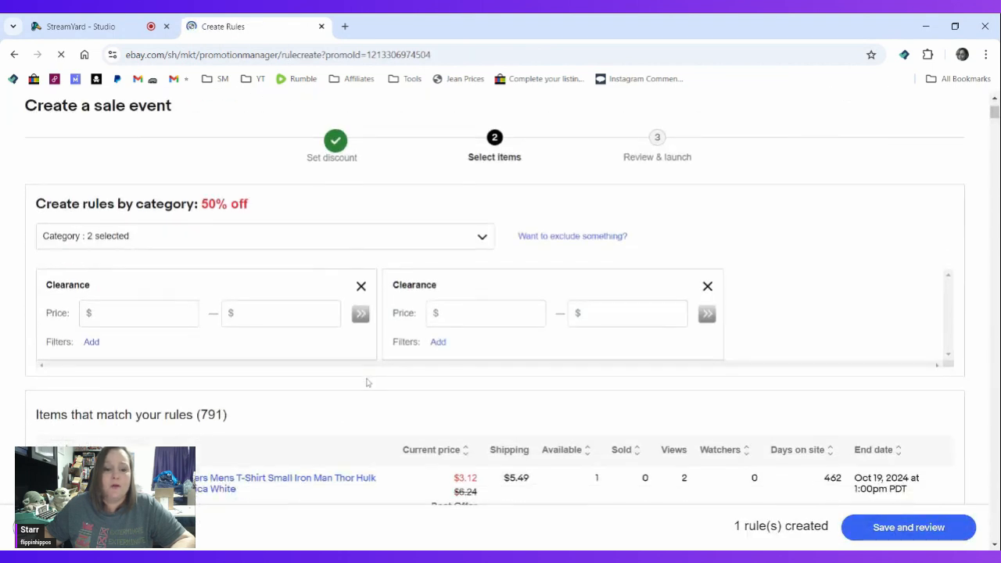
pyautogui.scroll(-1, 367, 382)
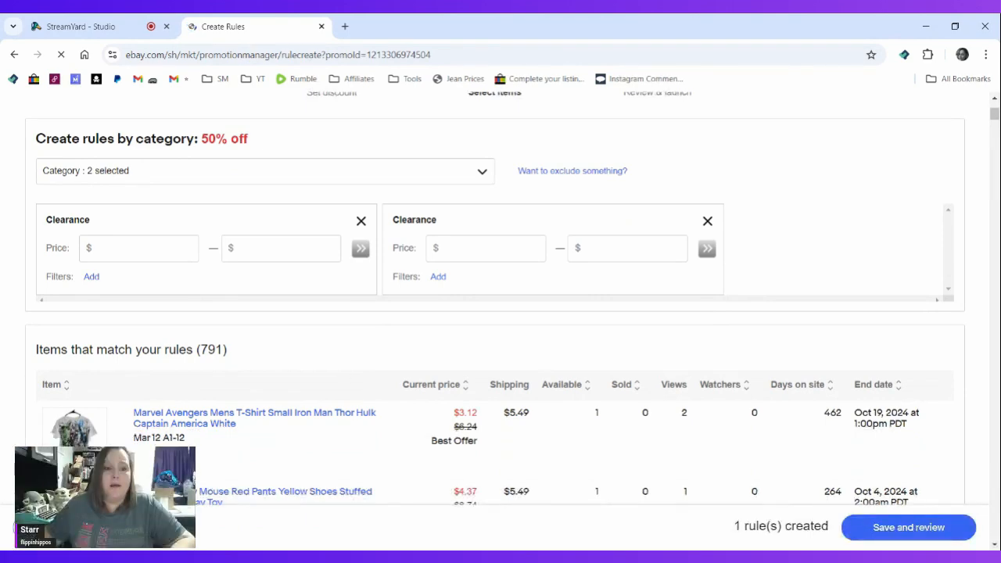
# Step: Return to the discounts list and delete the draft copy of the 50% off sale event
pyautogui.click(14, 54)
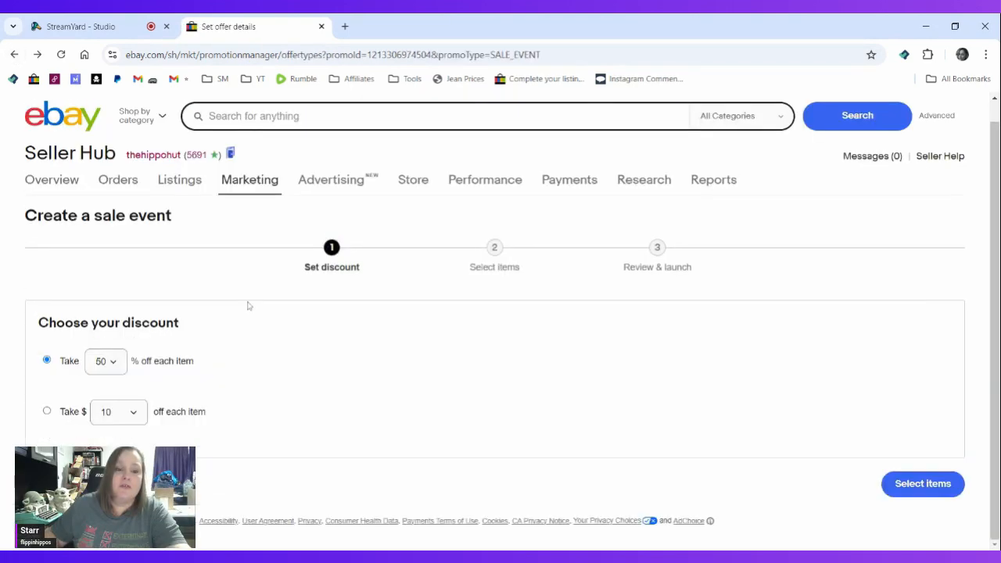
pyautogui.click(14, 54)
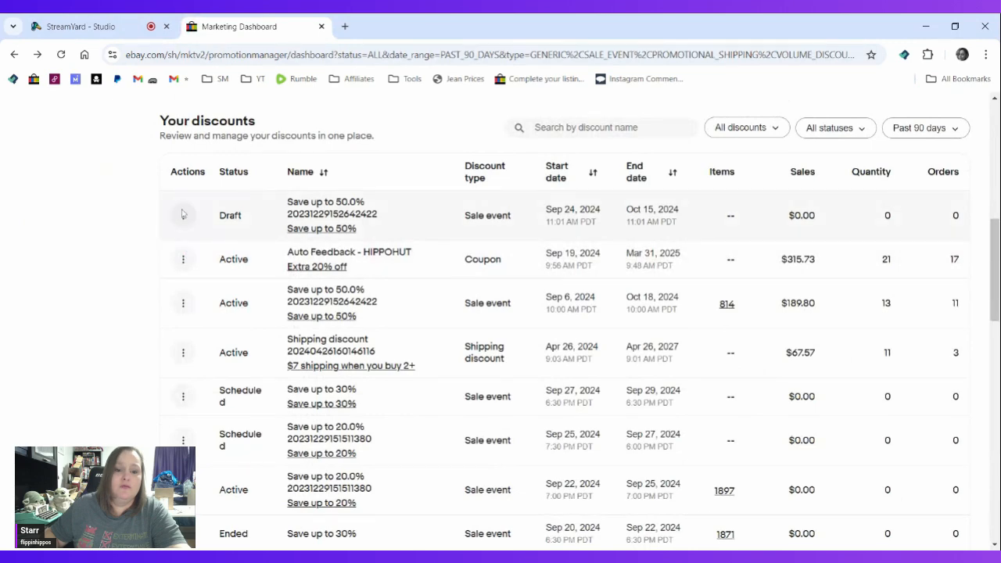
pyautogui.click(183, 214)
pyautogui.click(194, 287)
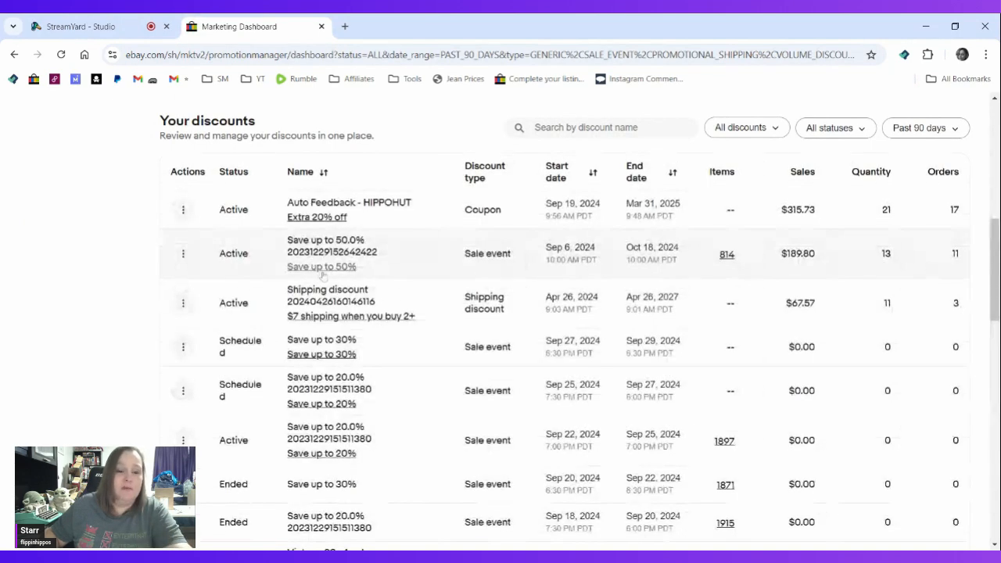
# Step: Copy the scheduled 30% off sale event, continue to item selection, and examine which store categories its rules include
pyautogui.scroll(-1, 323, 276)
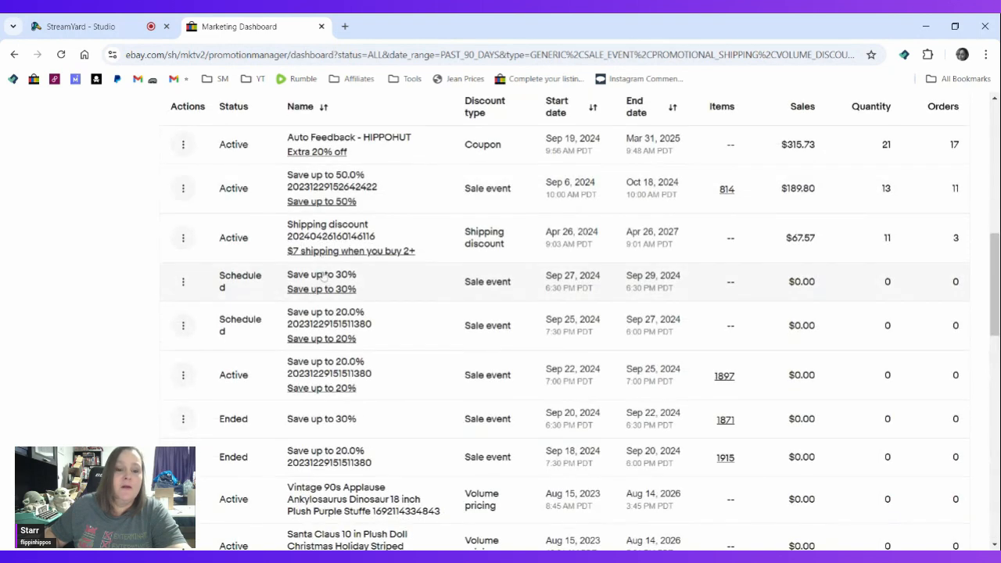
pyautogui.click(183, 281)
pyautogui.click(190, 330)
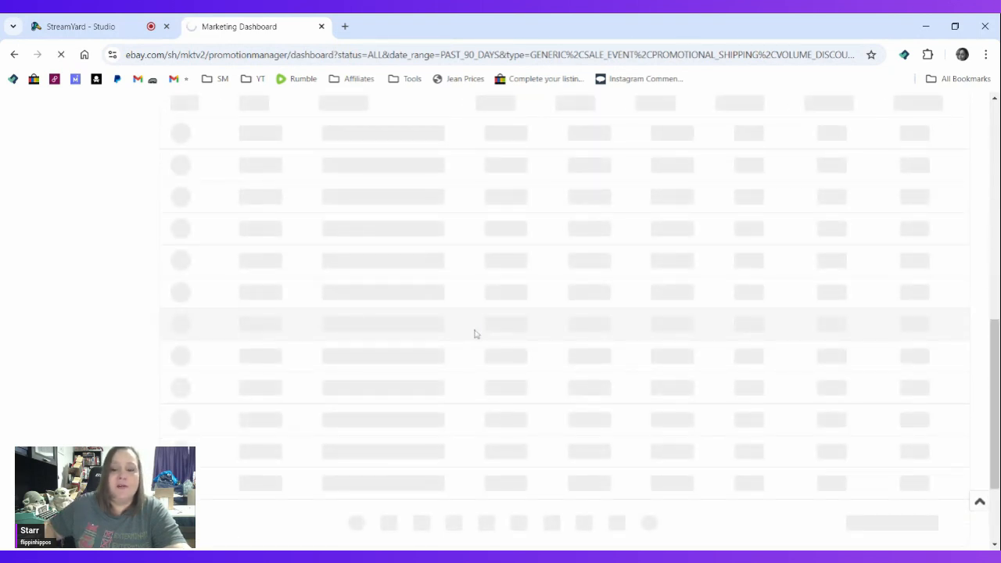
pyautogui.click(919, 483)
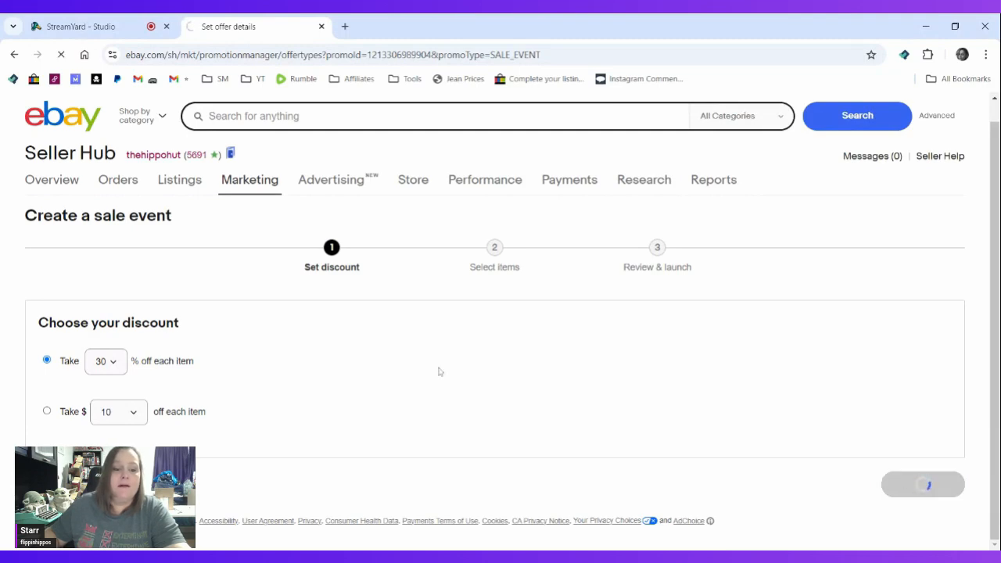
pyautogui.scroll(-5, 390, 344)
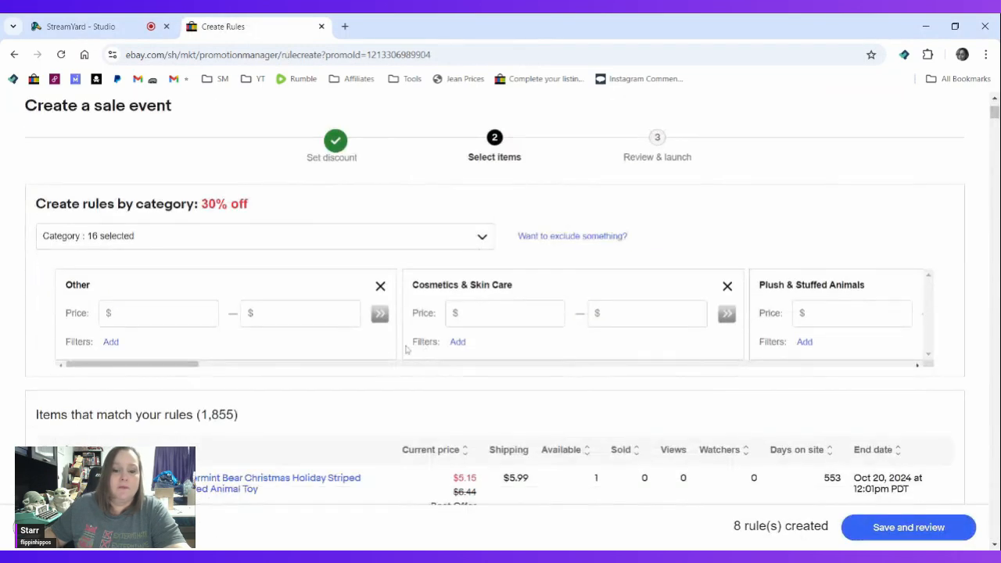
pyautogui.scroll(1, 323, 328)
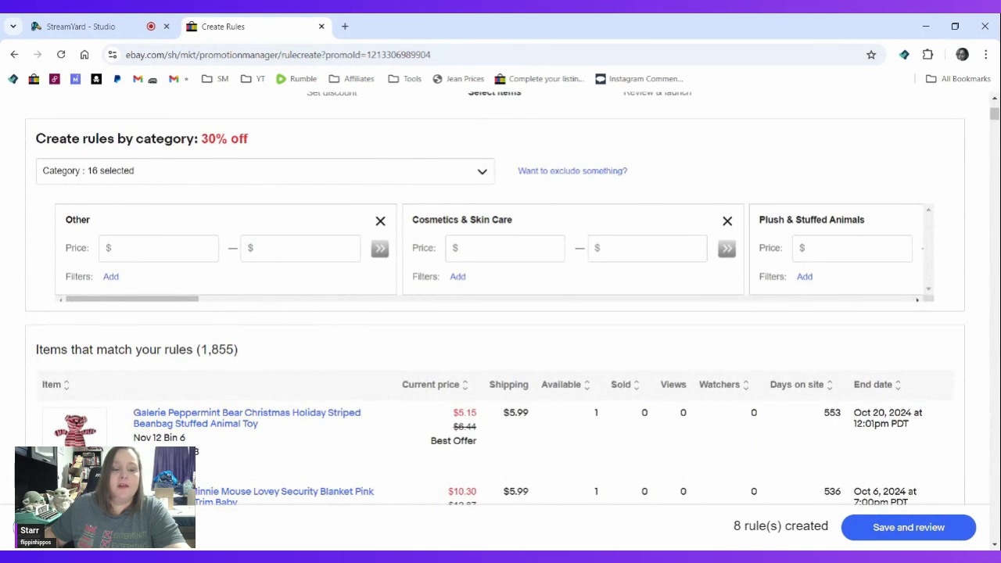
pyautogui.click(199, 180)
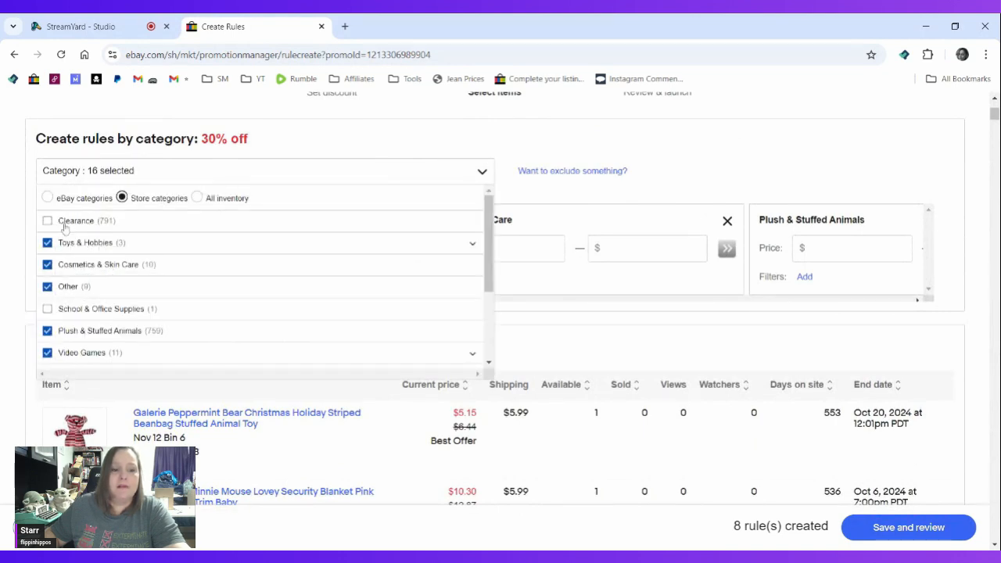
pyautogui.click(668, 150)
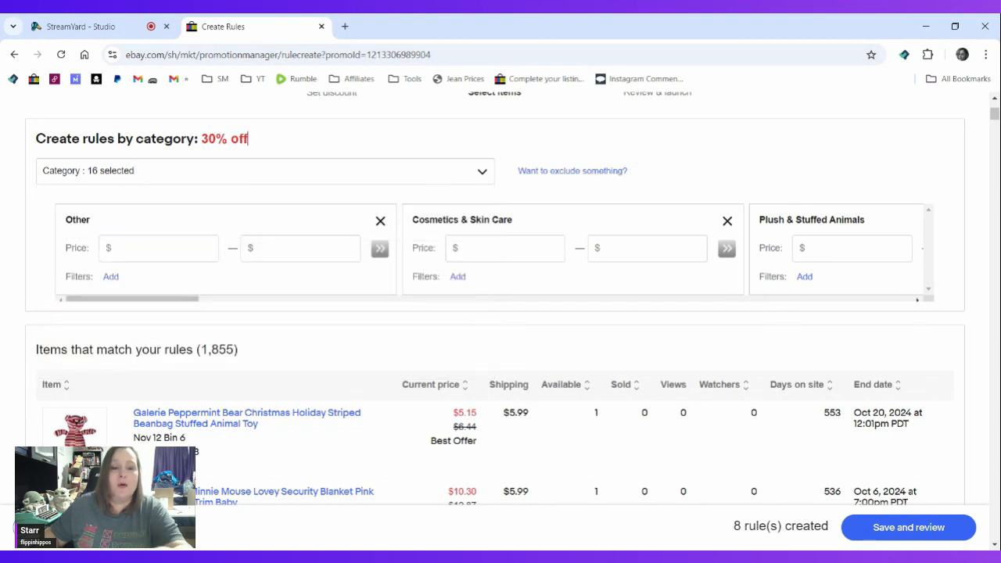
# Step: Leave the copied 30% off event's setup and delete the 50% off draft shown in the discounts list
pyautogui.click(14, 55)
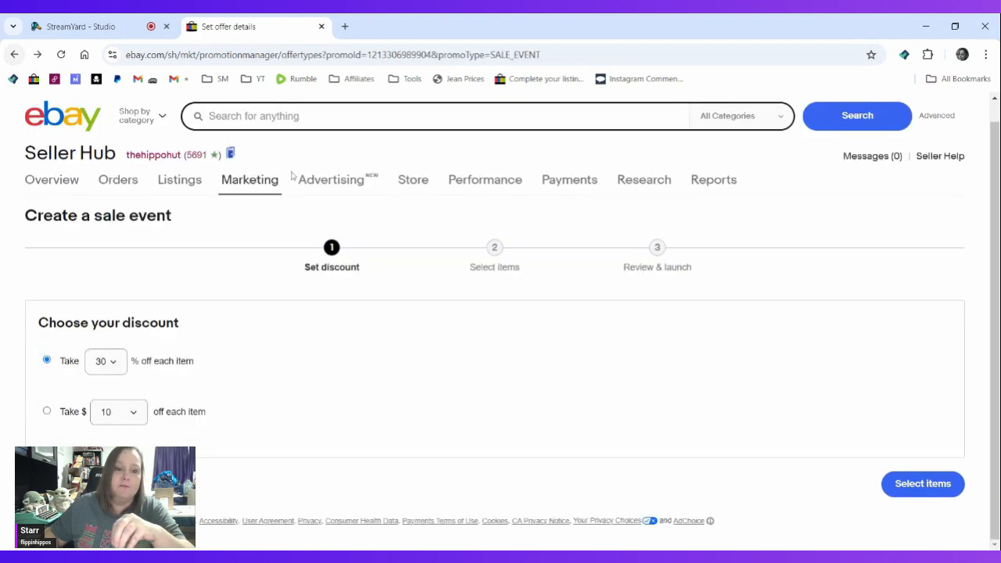
pyautogui.click(14, 55)
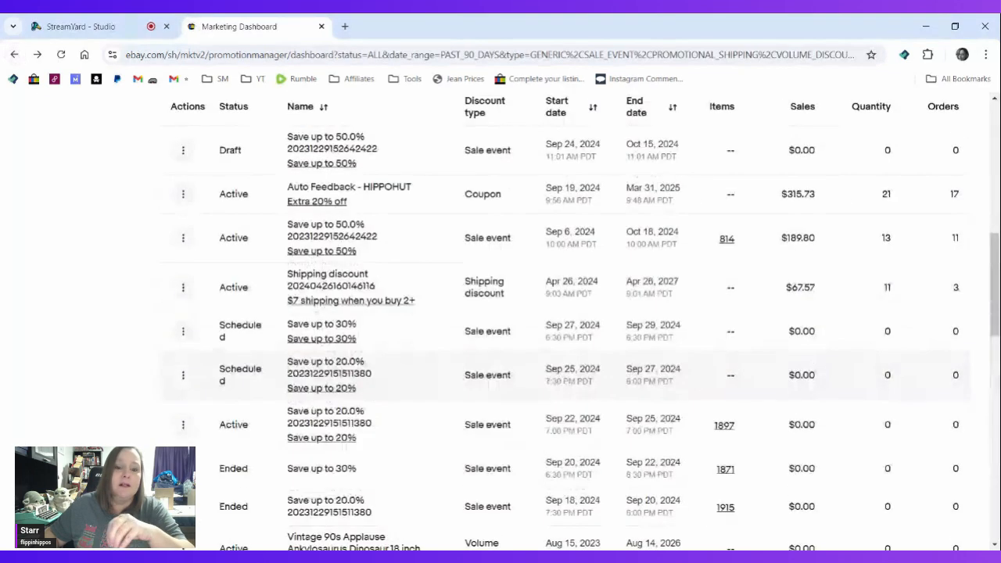
pyautogui.scroll(3, 196, 351)
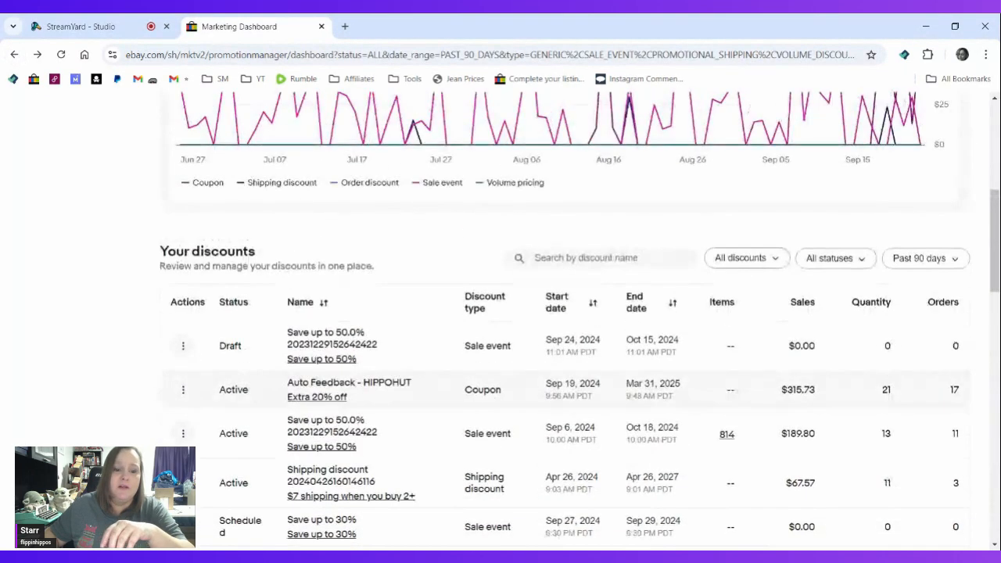
pyautogui.click(183, 346)
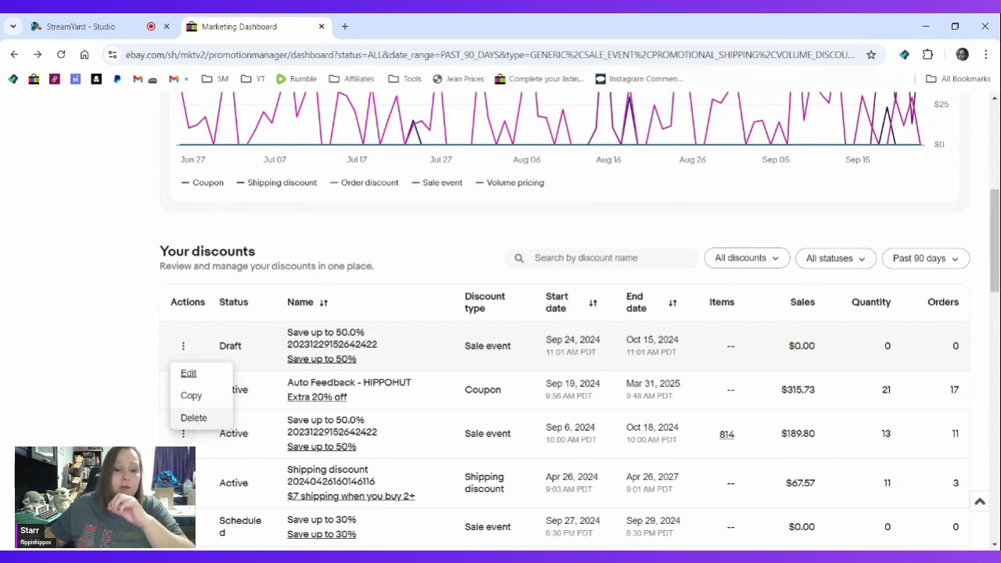
pyautogui.click(191, 394)
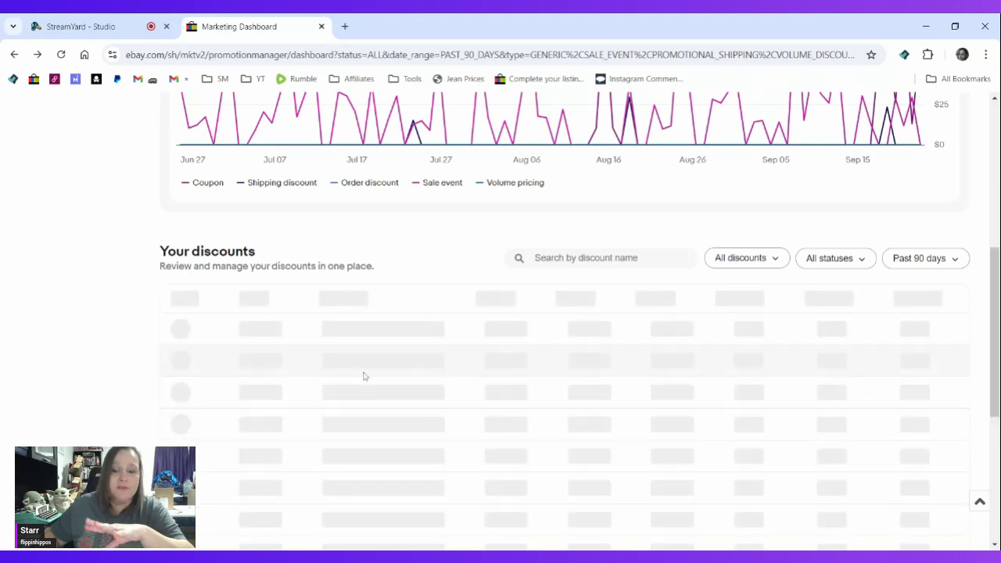
# Step: Reopen the marketing Discounts page and start creating a new sale event
pyautogui.scroll(2, 364, 376)
pyautogui.scroll(2, 529, 440)
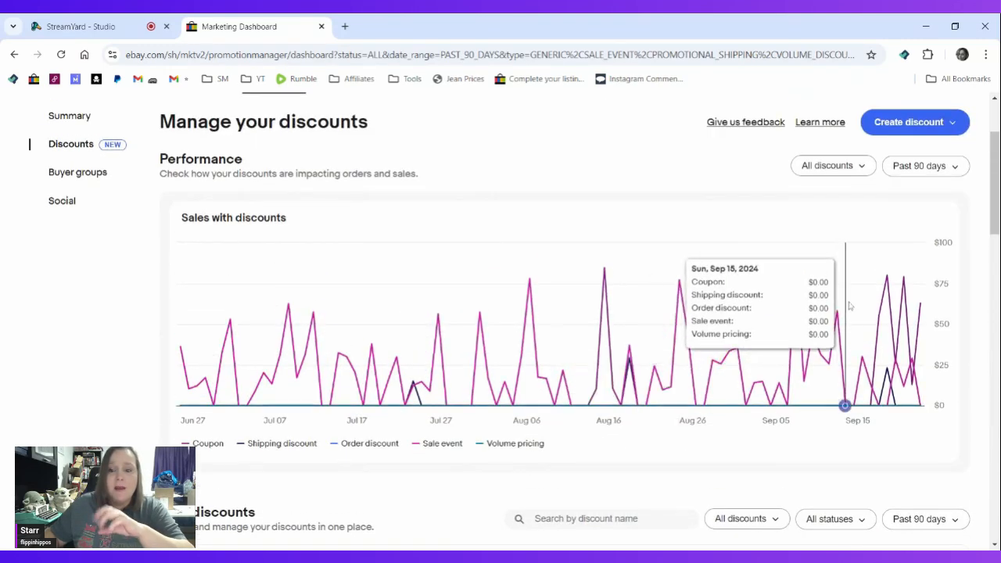
pyautogui.scroll(-2, 849, 303)
pyautogui.scroll(2, 844, 275)
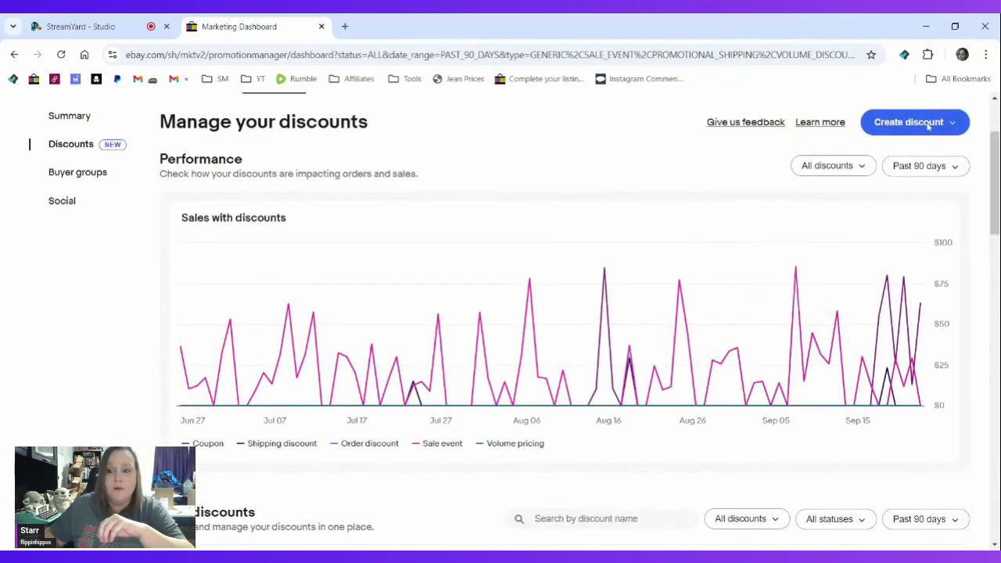
pyautogui.click(910, 122)
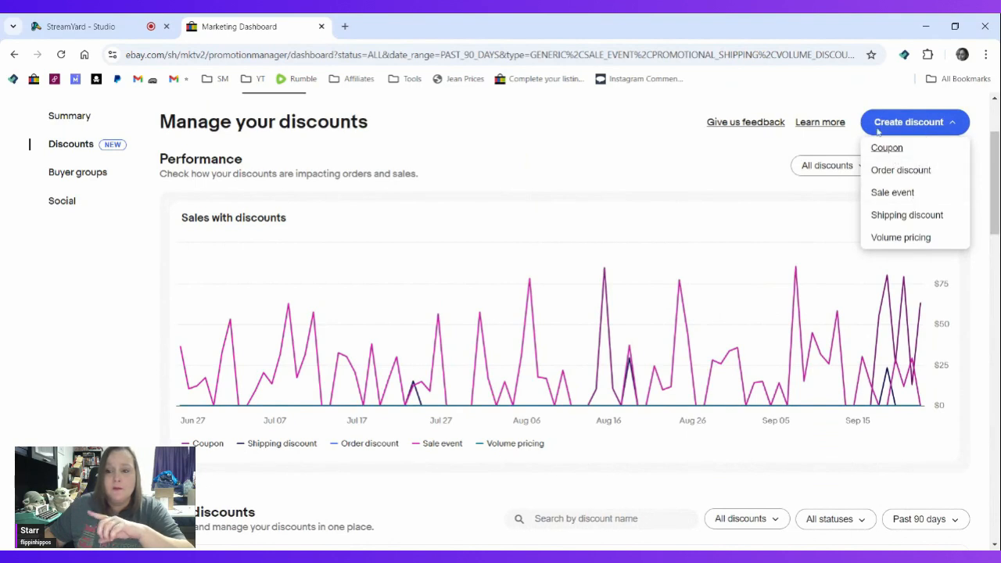
pyautogui.scroll(2, 512, 159)
pyautogui.moveTo(277, 210)
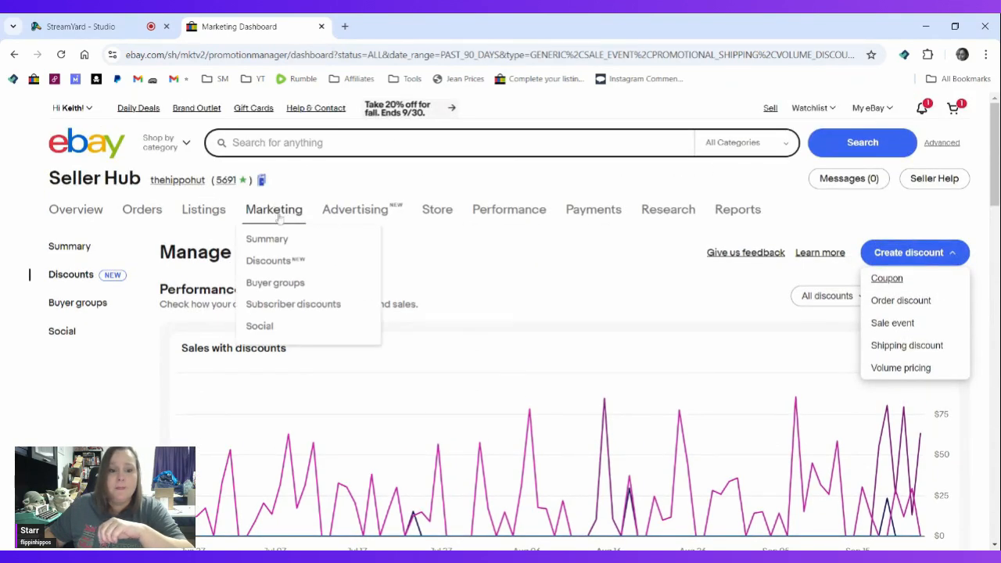
pyautogui.click(285, 262)
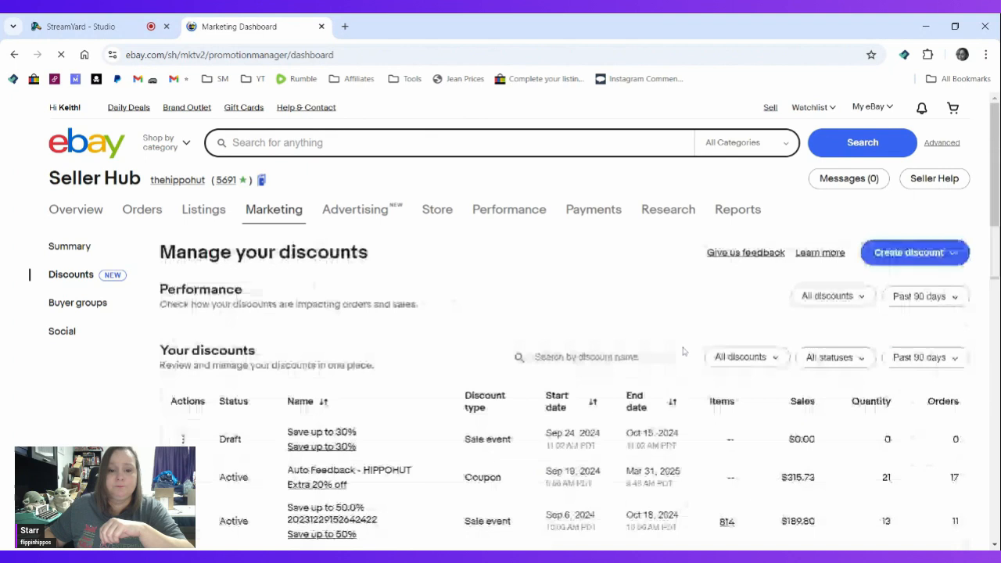
pyautogui.click(894, 262)
pyautogui.click(892, 323)
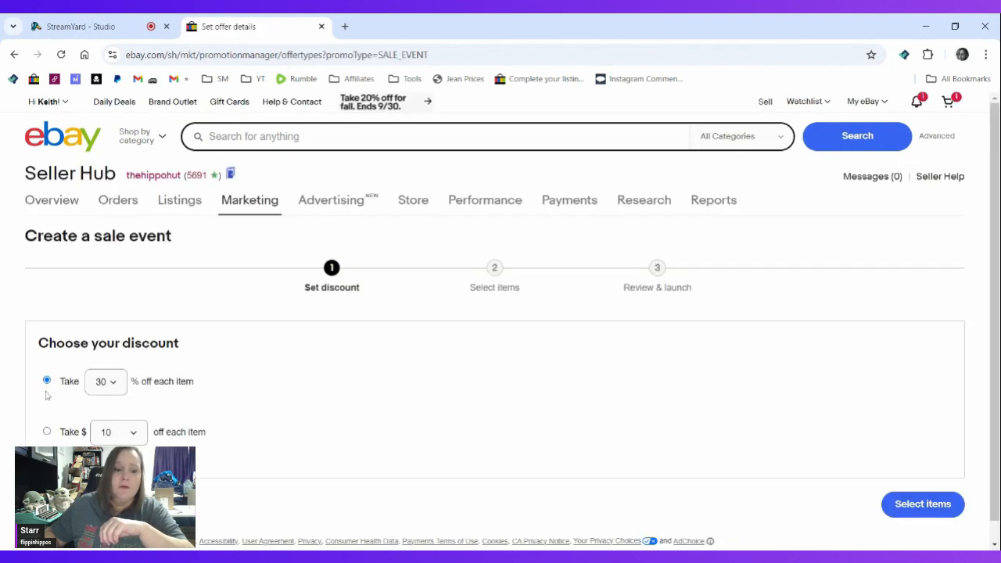
# Step: Continue with 30% off each item and create a category-based item rule that covers all inventory
pyautogui.click(918, 508)
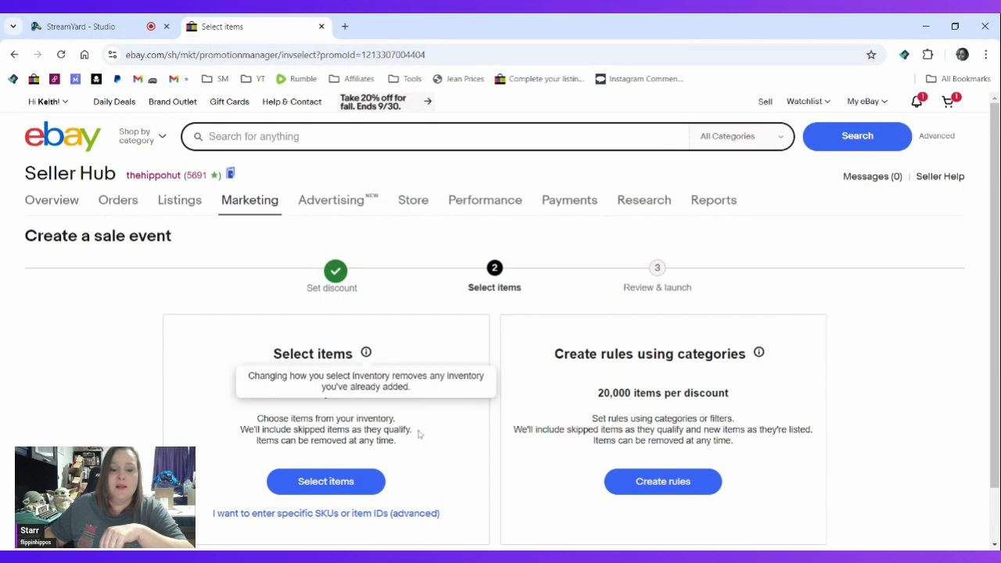
pyautogui.click(701, 482)
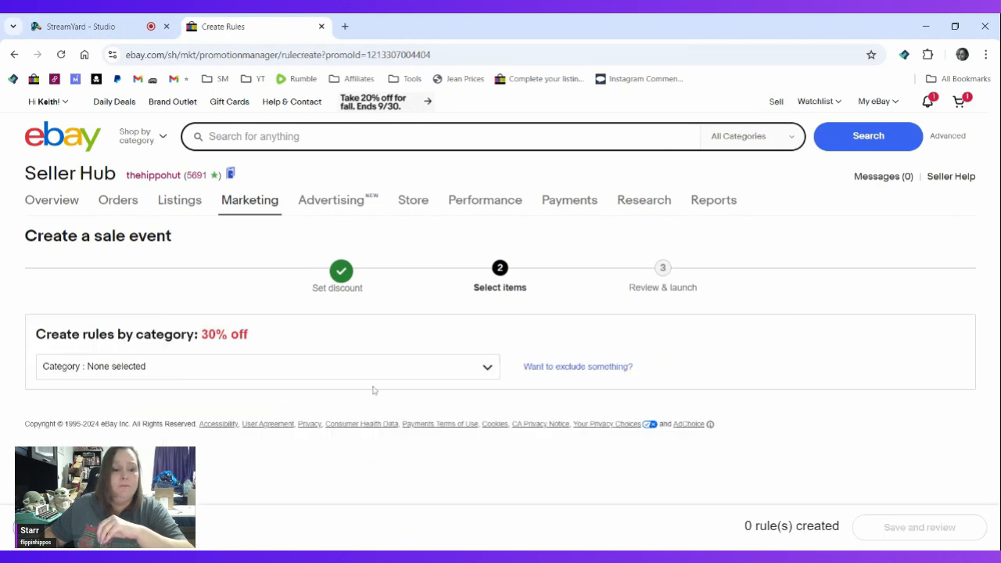
pyautogui.click(356, 374)
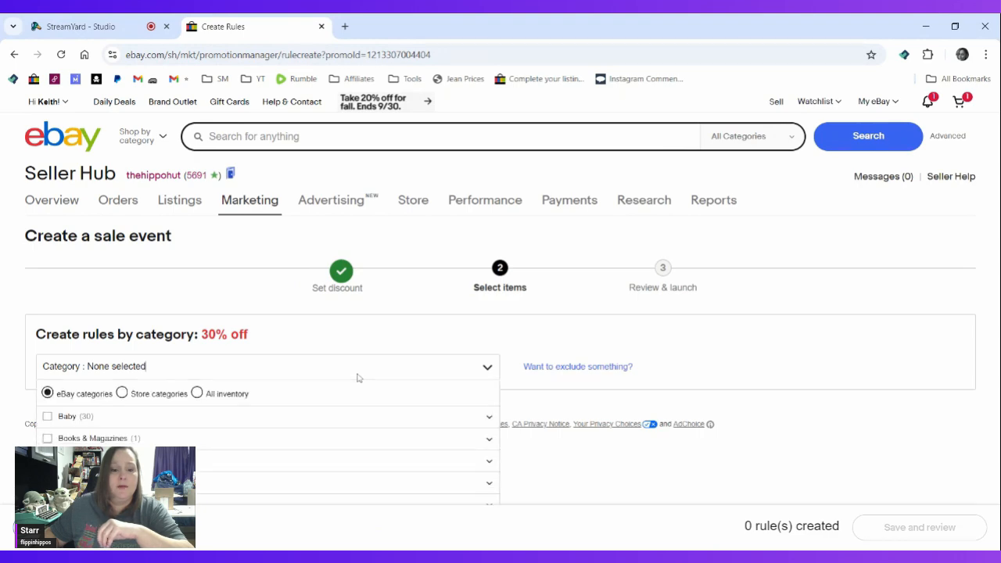
pyautogui.click(197, 393)
pyautogui.scroll(-3, 674, 427)
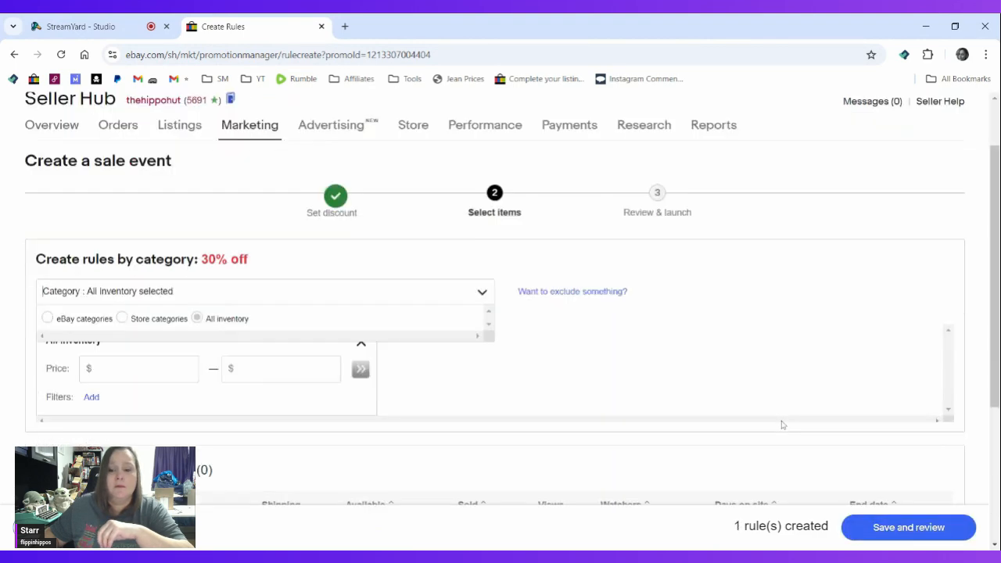
# Step: Save the all-inventory rule and review the sale event's name, item options and date range
pyautogui.click(904, 527)
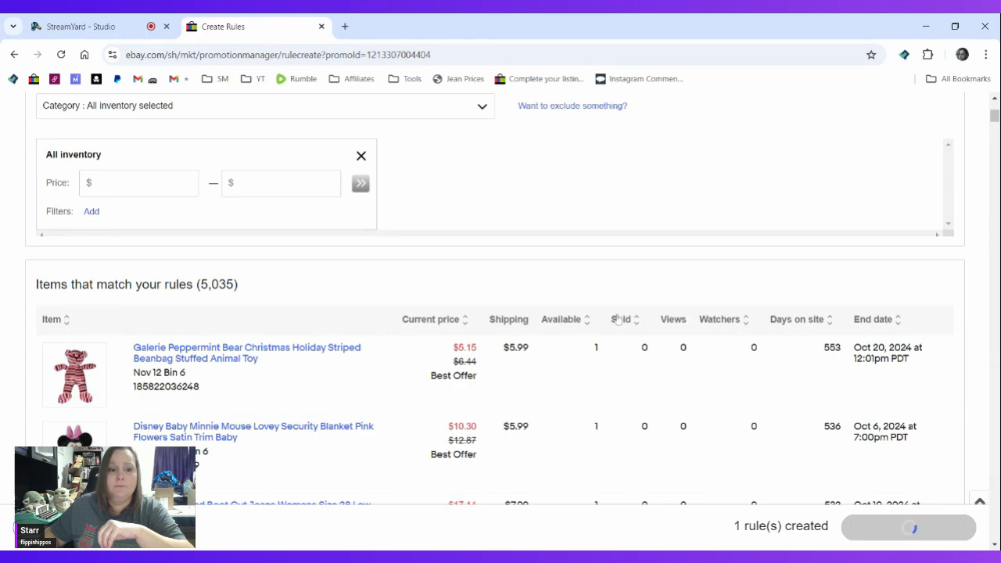
pyautogui.scroll(-3, 572, 312)
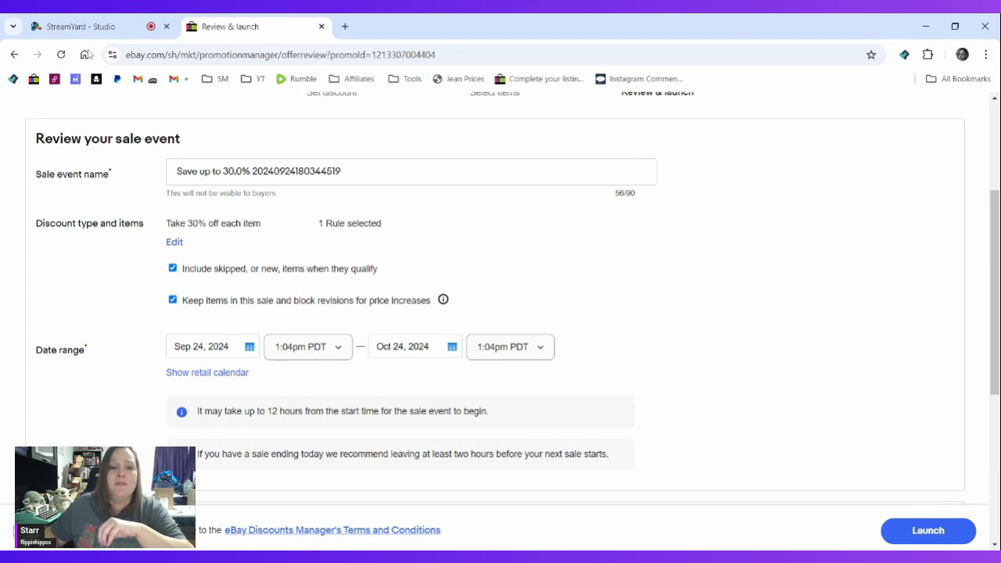
pyautogui.click(82, 26)
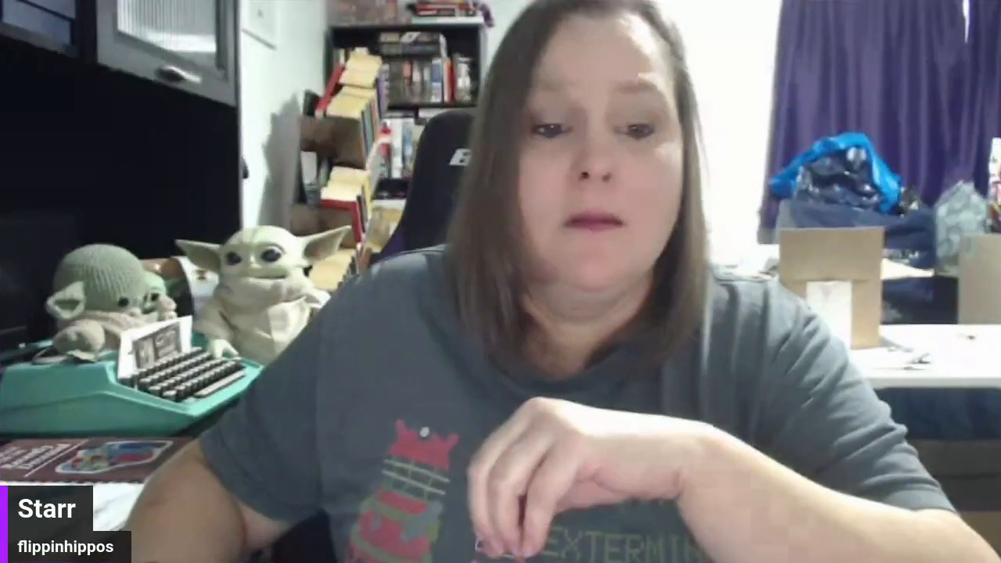